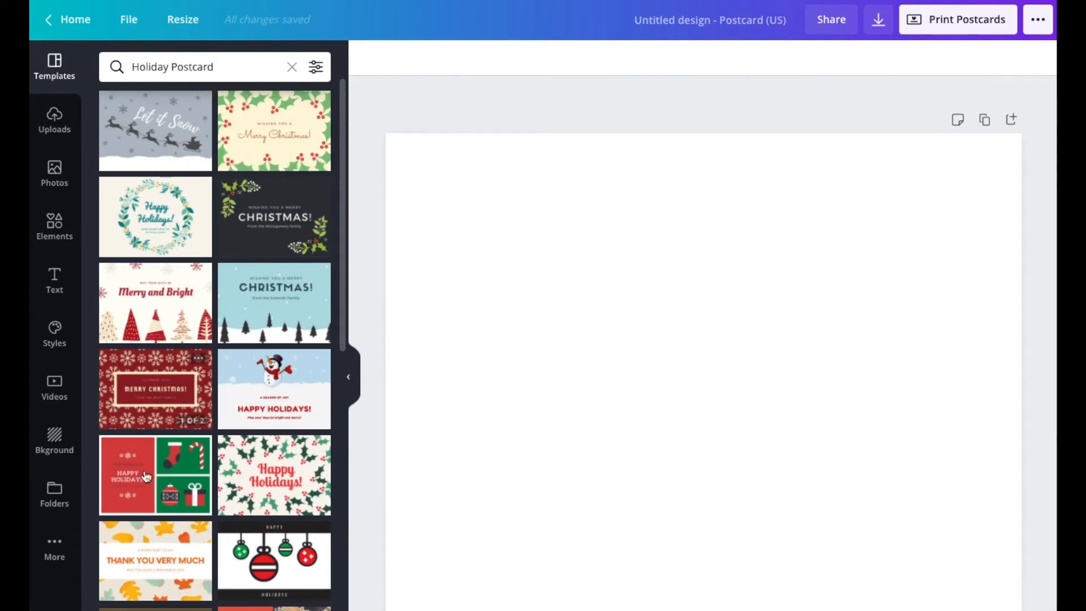
# Browse the holiday postcard templates and preview the wreath, snowy Christmas, Merry and Bright and snowman designs.
pyautogui.scroll(-3, 236, 461)
pyautogui.scroll(-10, 236, 461)
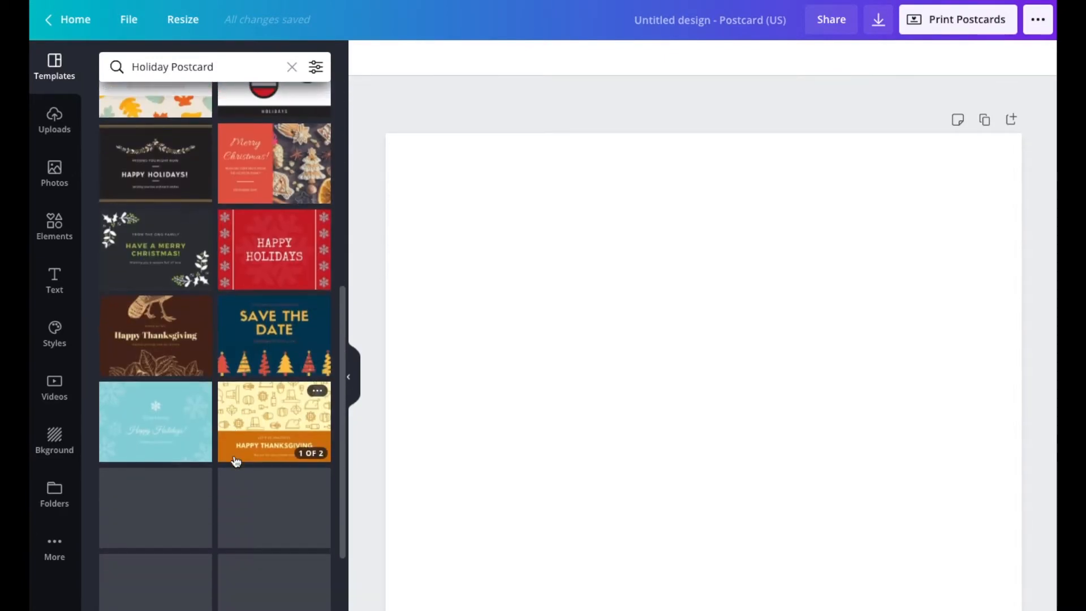
pyautogui.scroll(15, 236, 461)
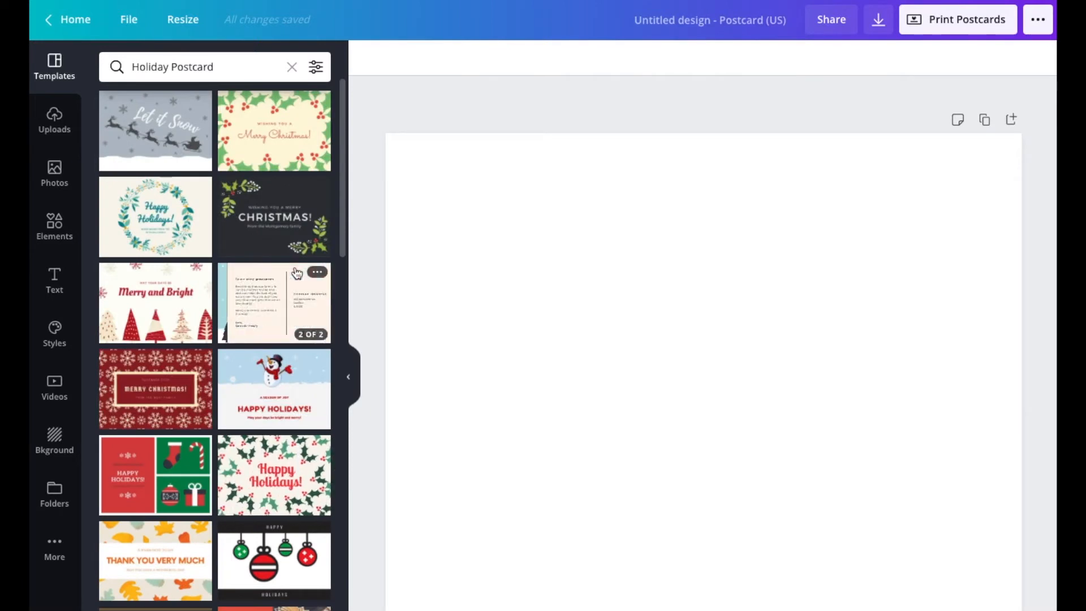
pyautogui.click(250, 245)
pyautogui.click(153, 237)
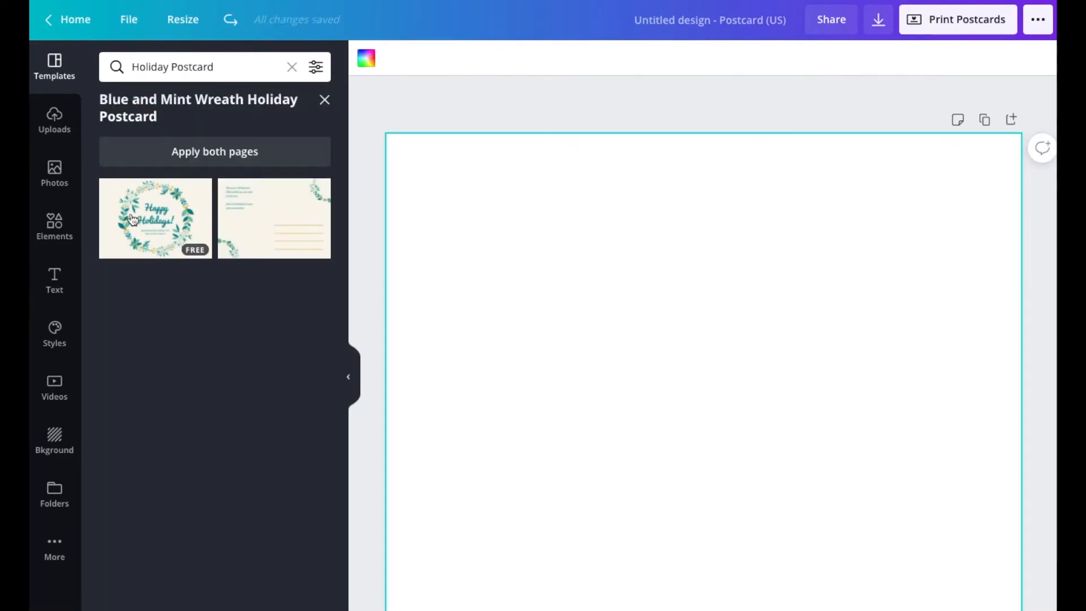
pyautogui.click(324, 102)
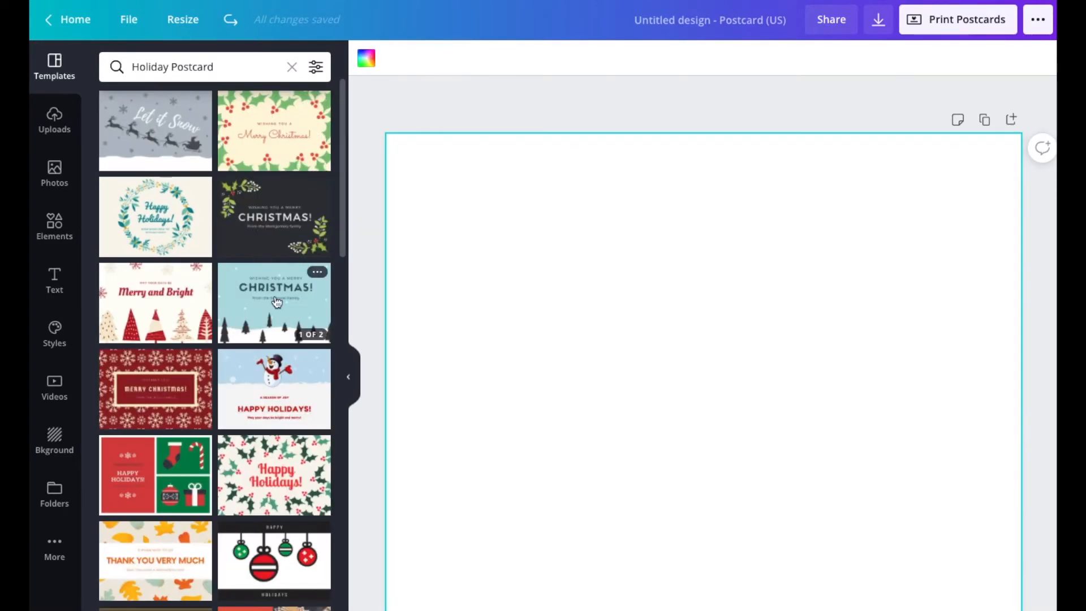
pyautogui.click(265, 325)
pyautogui.click(325, 100)
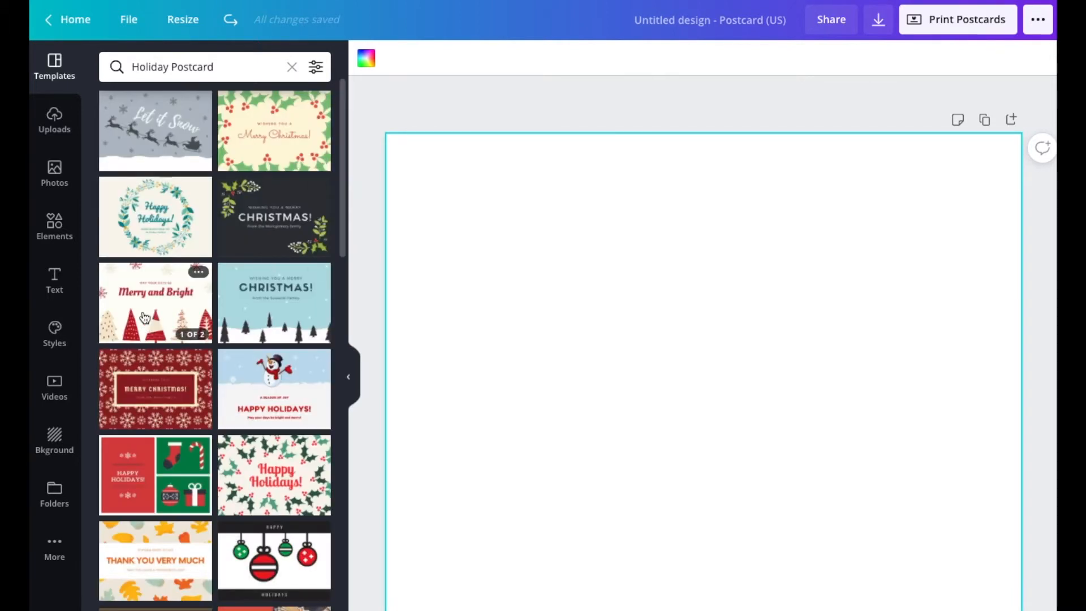
pyautogui.click(143, 315)
pyautogui.click(324, 102)
pyautogui.click(250, 386)
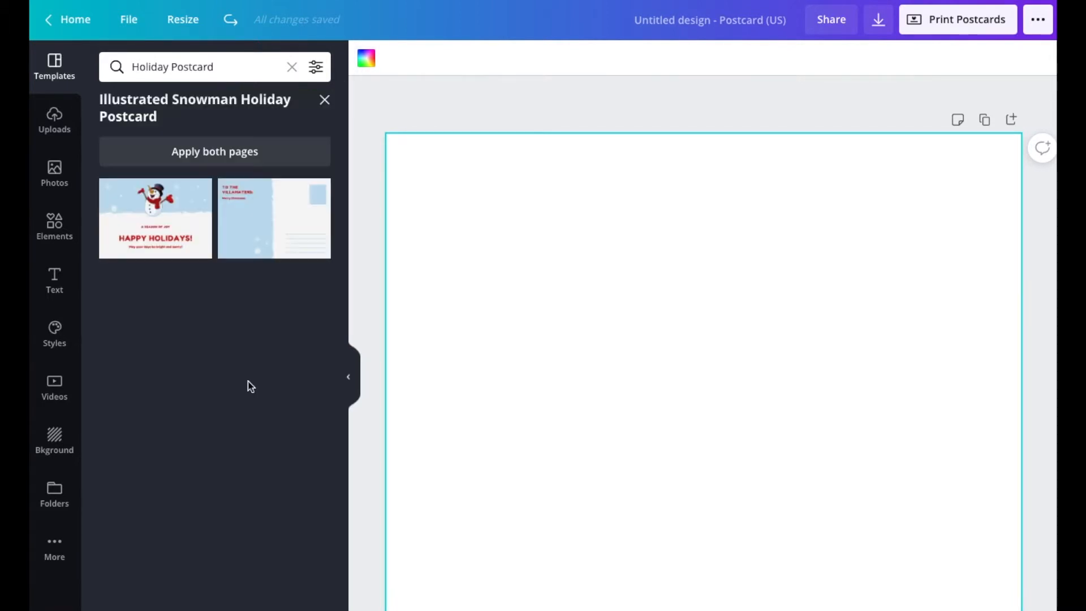
pyautogui.click(324, 100)
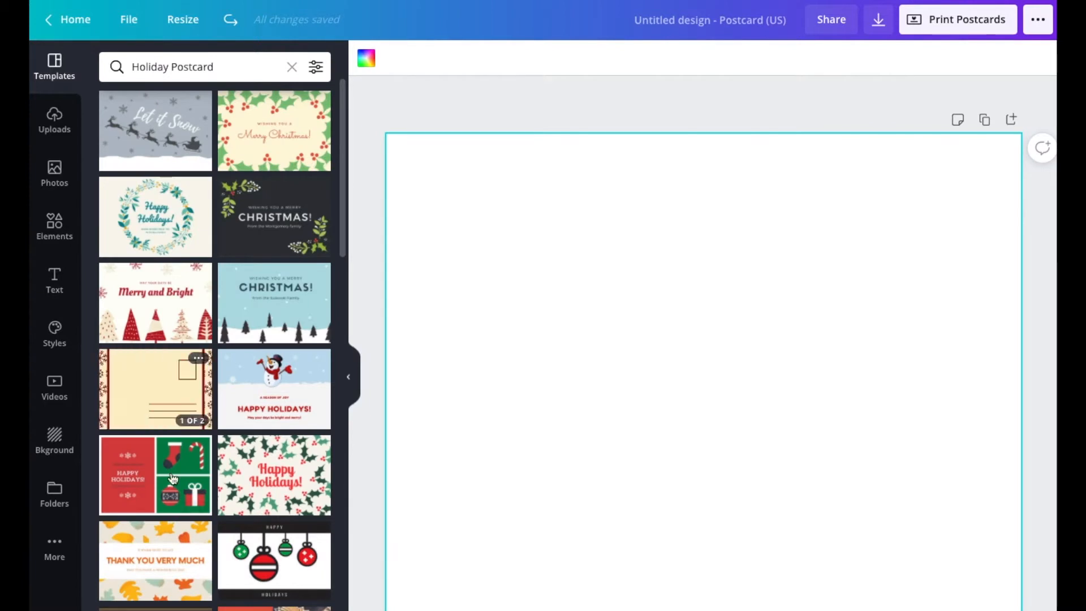
# Apply both pages of the Happy Holidays Collage Postcard template to the blank design.
pyautogui.click(130, 473)
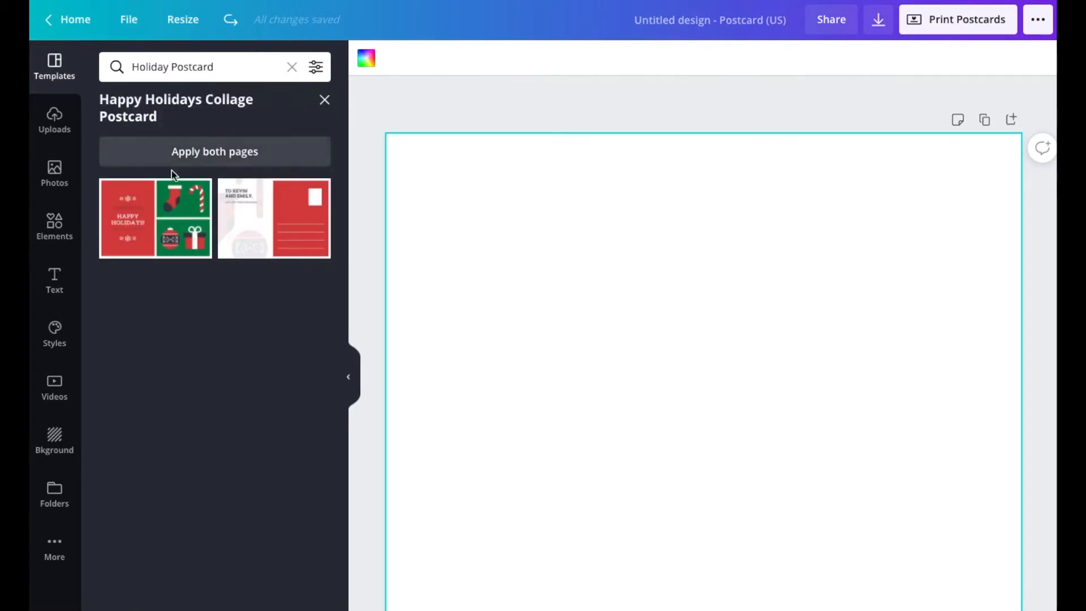
pyautogui.click(215, 153)
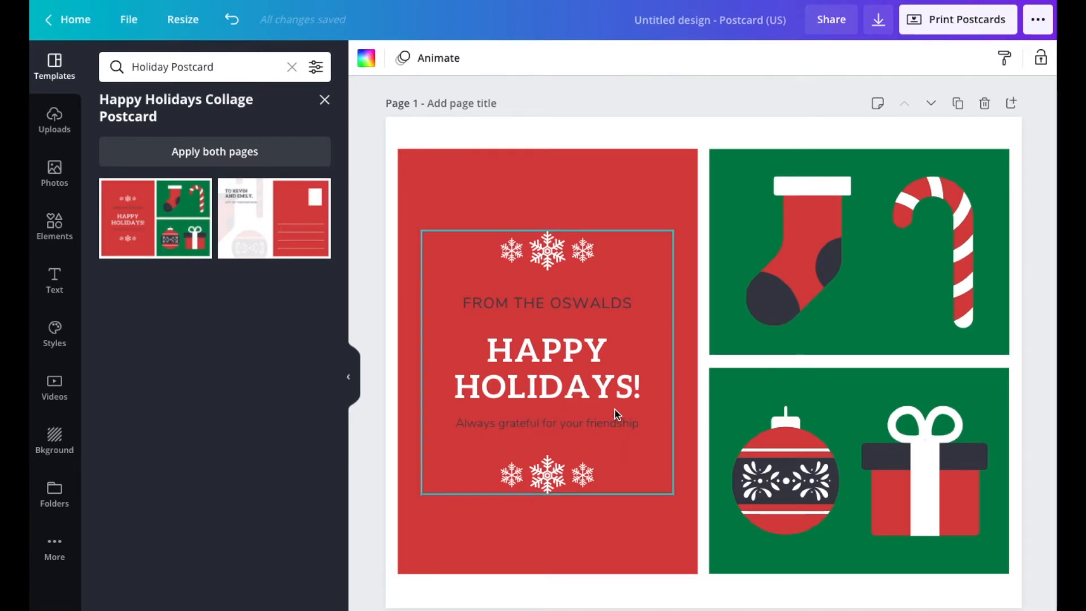
# Ungroup the greeting text block on the red panel of page 1 so its lines can be edited separately.
pyautogui.click(545, 429)
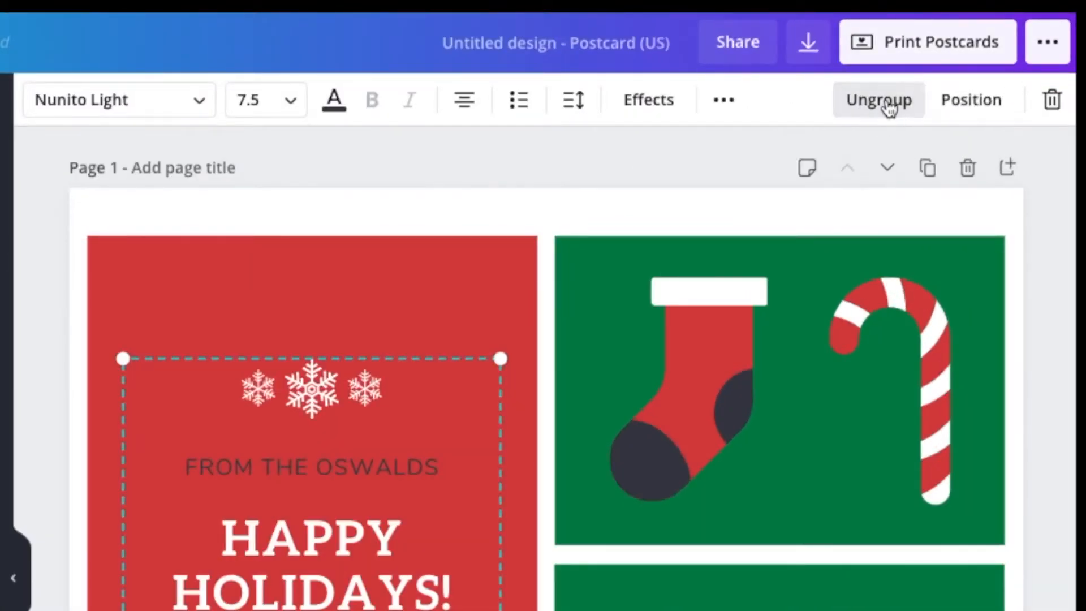
pyautogui.click(880, 100)
pyautogui.click(43, 443)
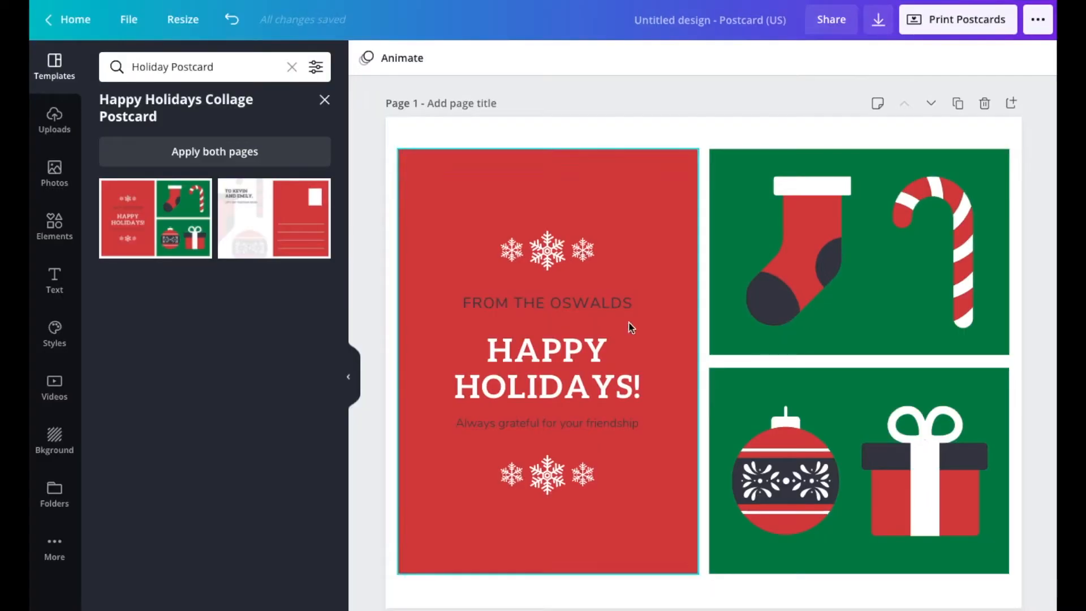
pyautogui.click(509, 425)
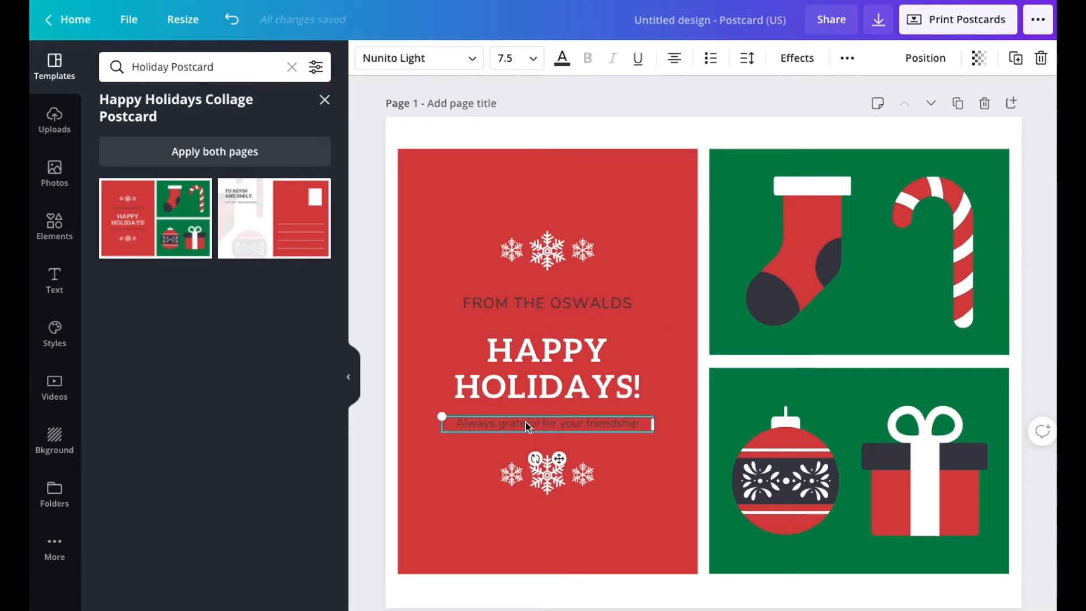
pyautogui.click(525, 423)
# Change the page 1 heading to "MERRY CHRISTMAS" and the small line beneath it to "AND A HAPPY NEW YEAR!".
pyautogui.doubleClick(547, 369)
pyautogui.write('MERRY CHRISTMAS')
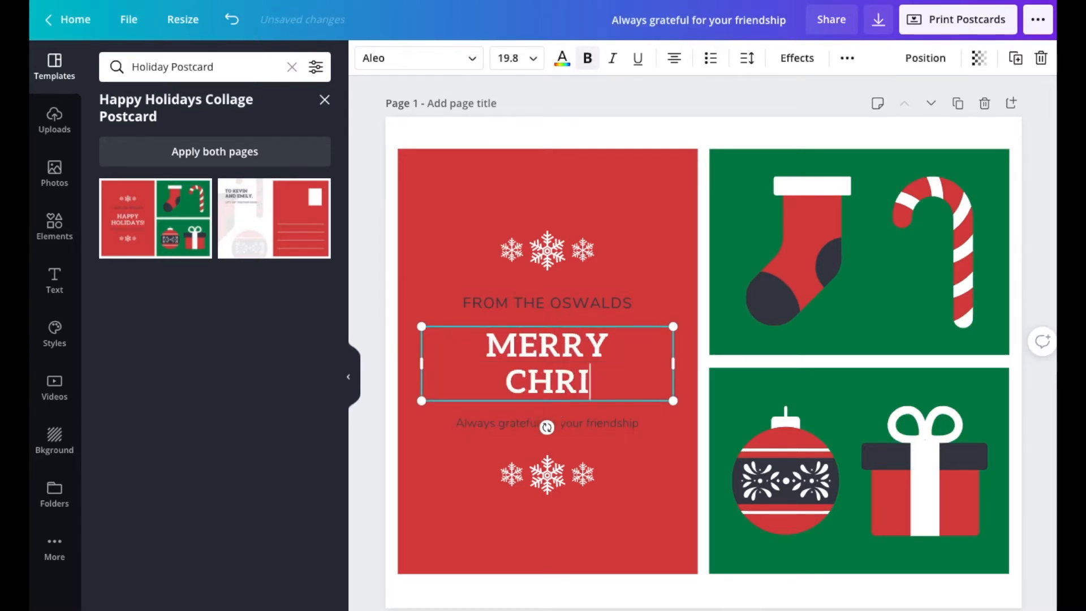
pyautogui.doubleClick(548, 423)
pyautogui.write('AND A HAPPY NEW YEAR!')
pyautogui.click(777, 310)
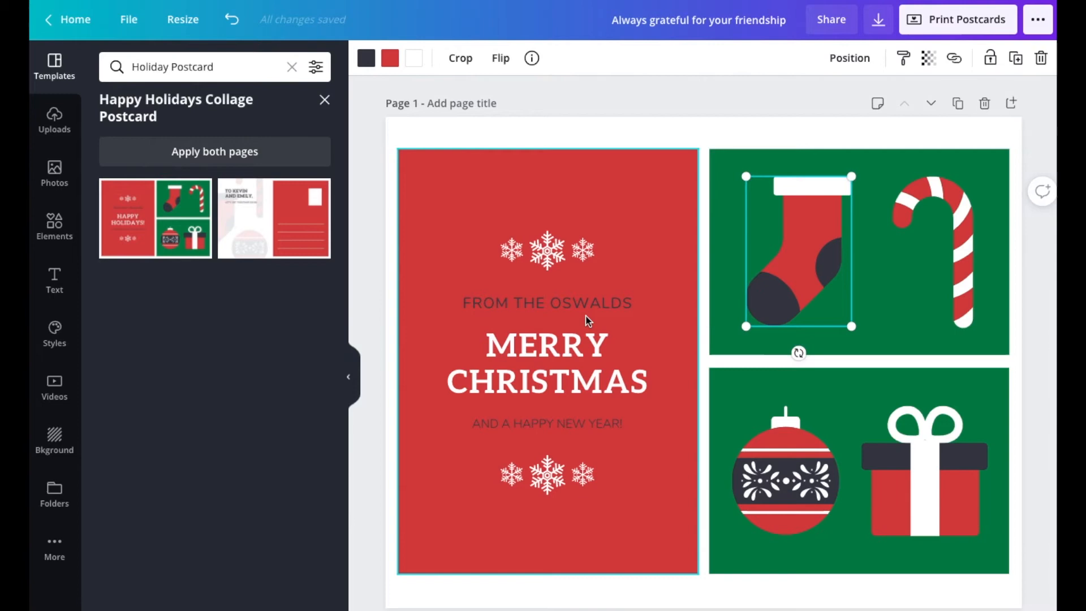
pyautogui.press('Escape')
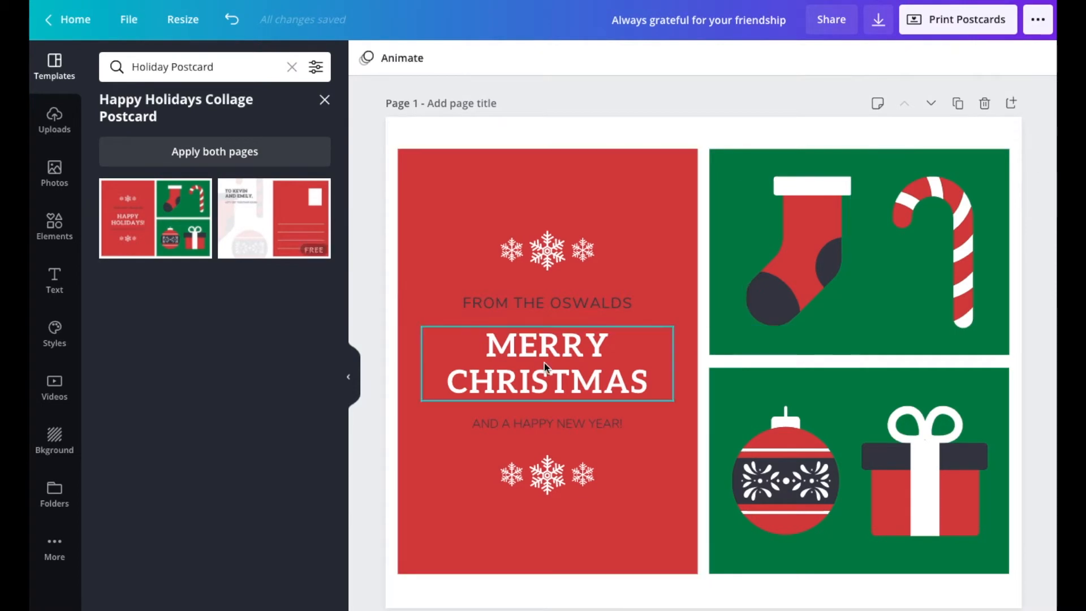
# Ungroup the recipient heading and the message line beneath it on page 2.
pyautogui.scroll(-8, 544, 362)
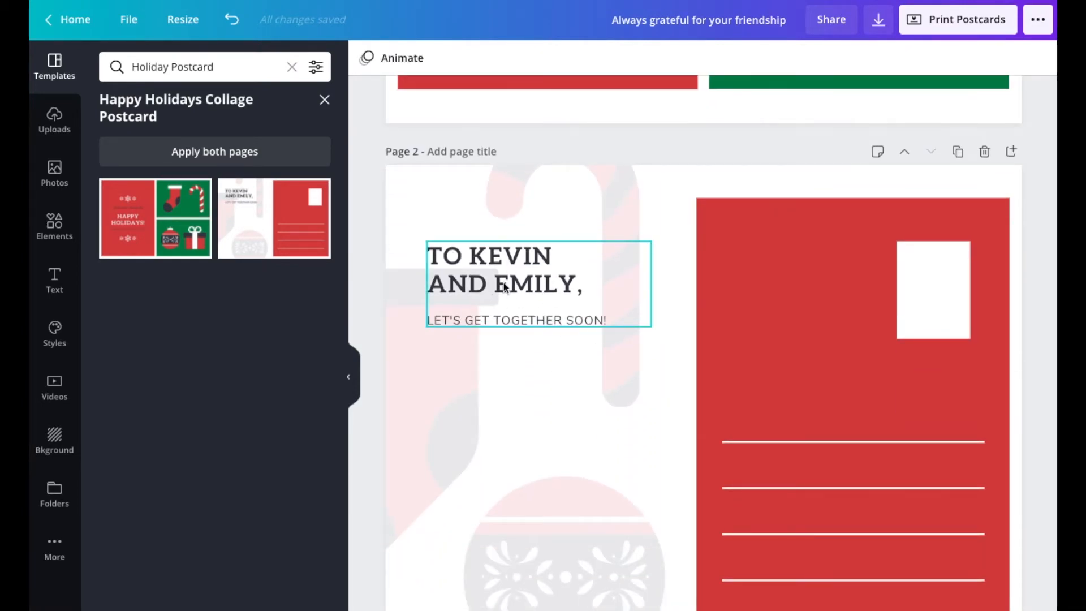
pyautogui.click(522, 288)
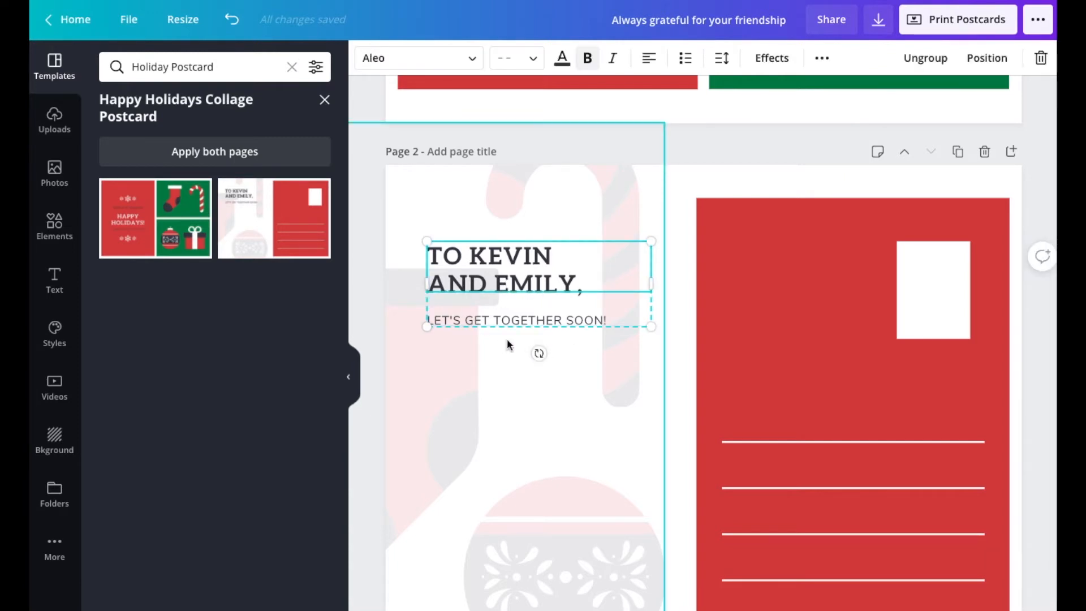
pyautogui.click(923, 58)
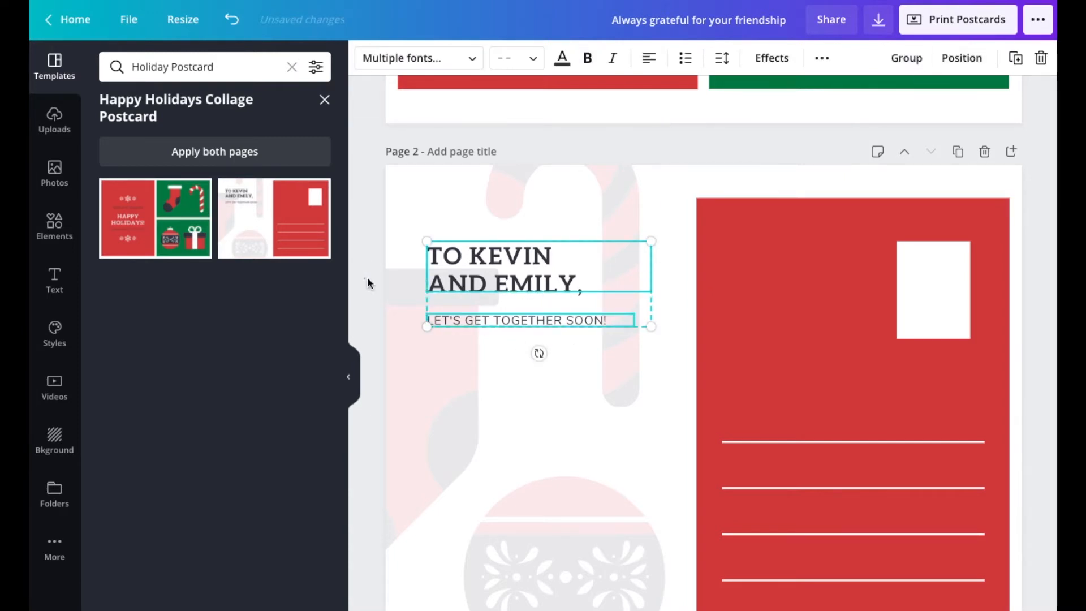
# Replace the recipient heading on page 2 with "WISHING YOU THE BEST IN 2021".
pyautogui.click(562, 289)
pyautogui.moveTo(582, 288); pyautogui.dragTo(423, 259)
pyautogui.click(535, 285)
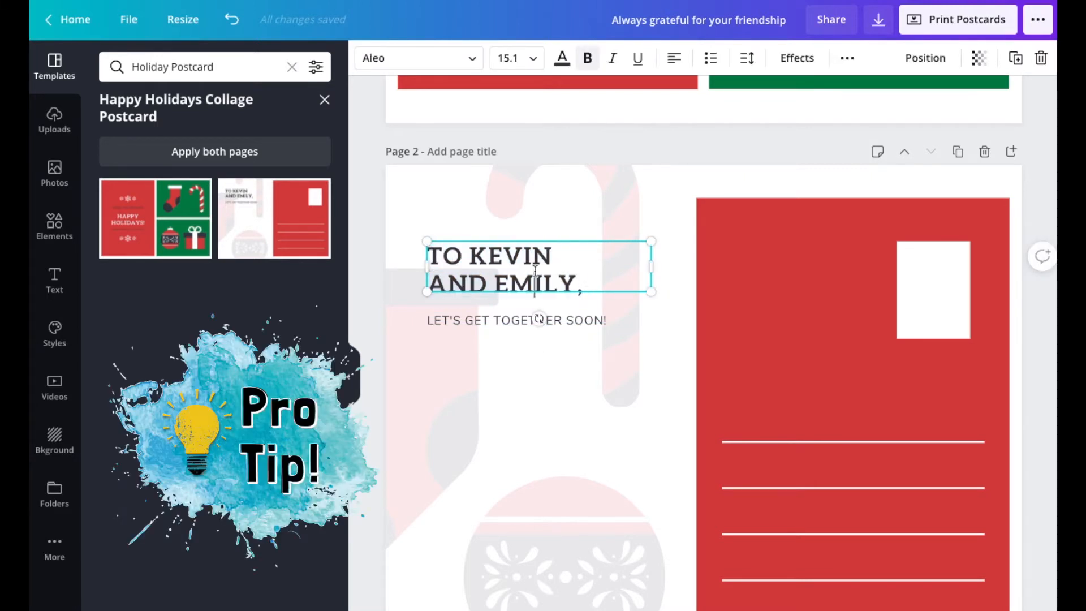
pyautogui.moveTo(586, 285); pyautogui.dragTo(416, 244)
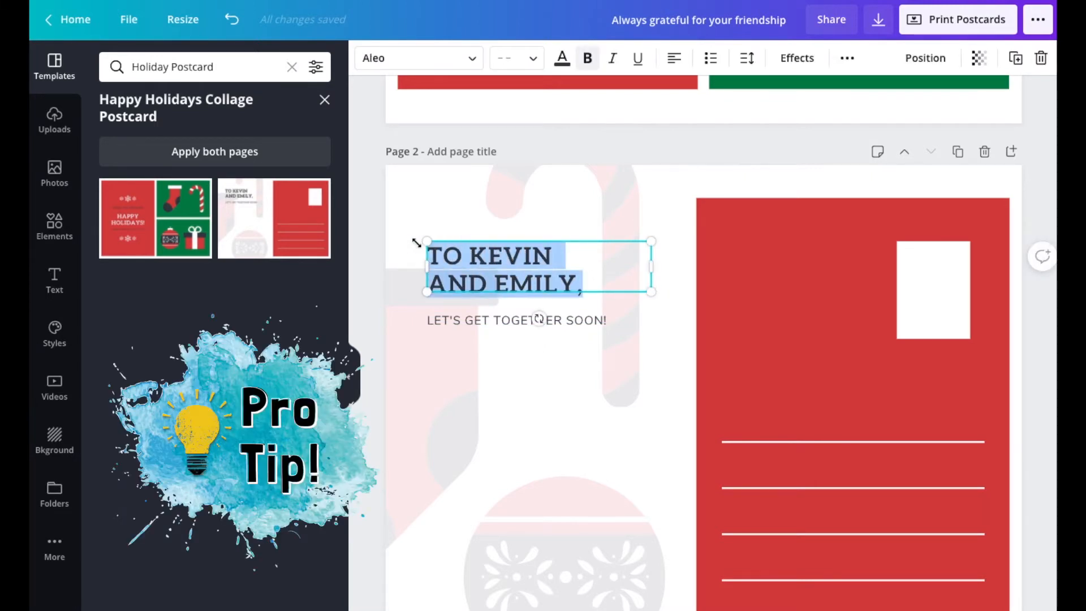
pyautogui.write('WISHING')
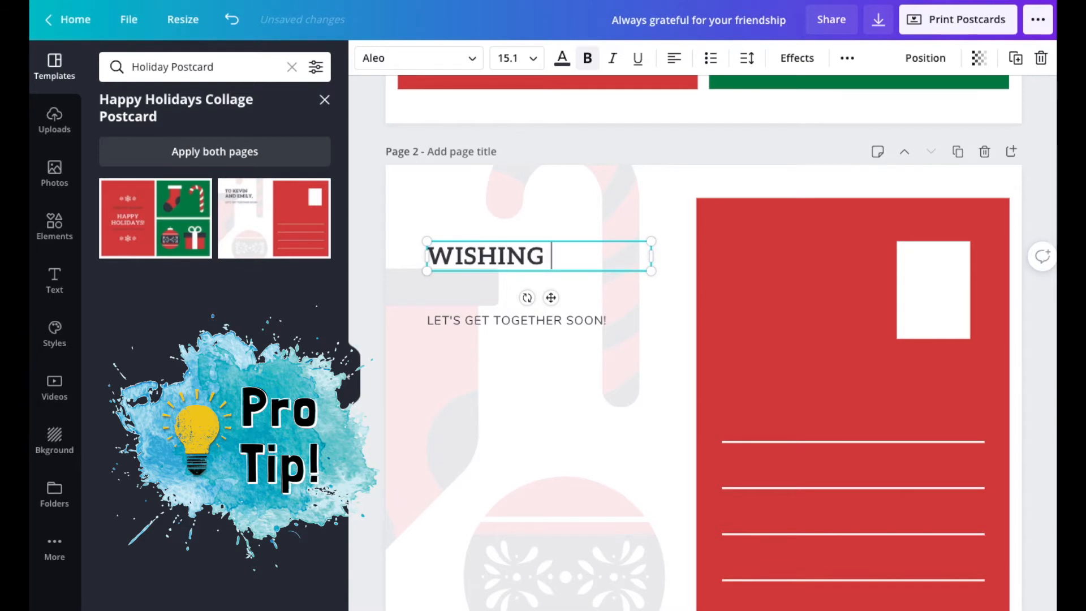
pyautogui.write(' YOU')
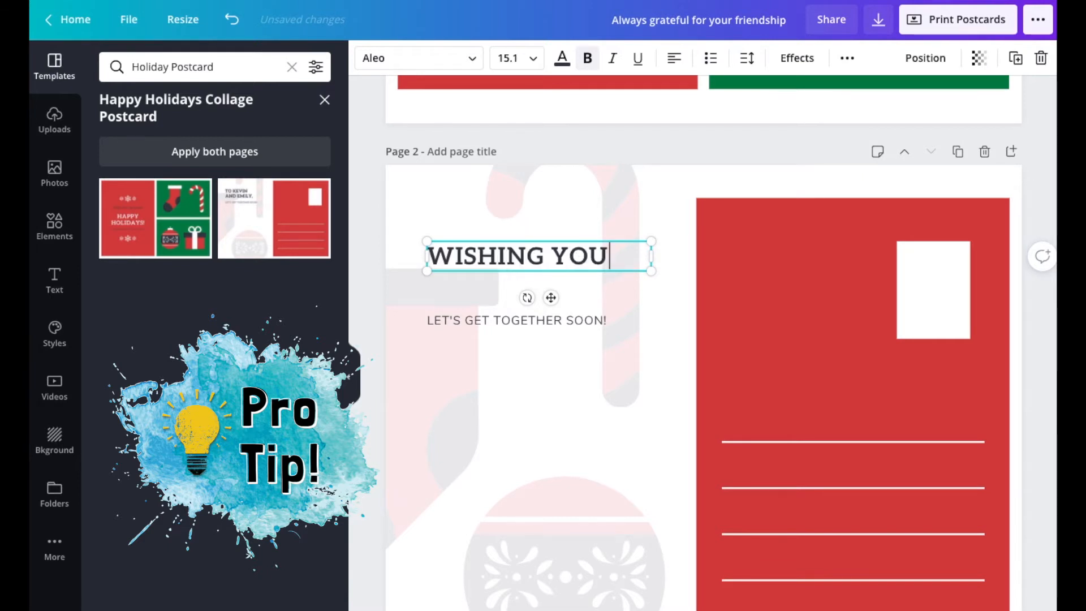
pyautogui.write(' THE BEST IN 2021')
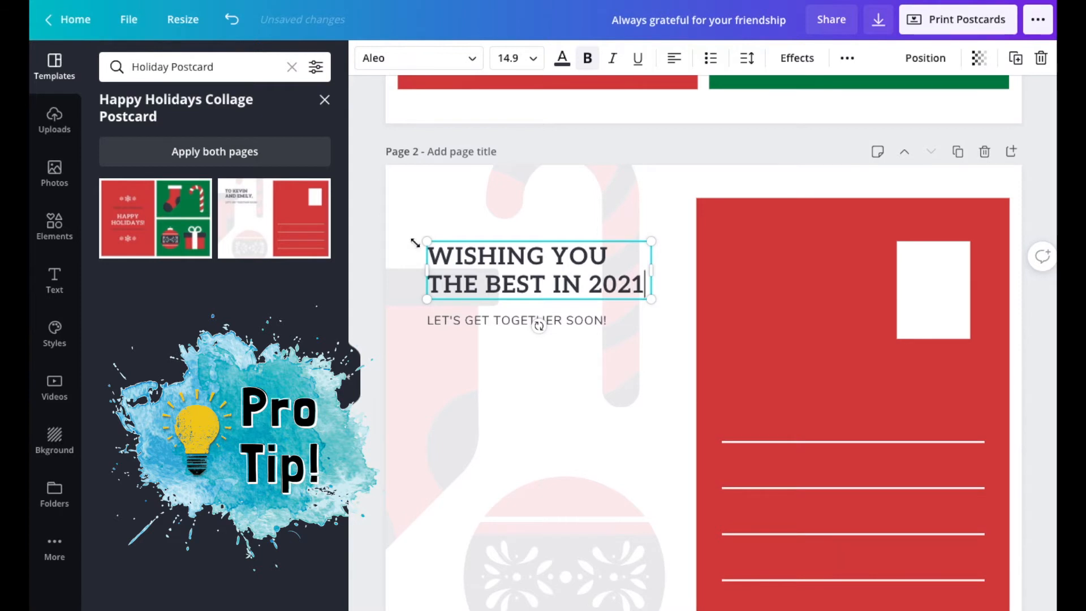
# Replace the line under the page 2 heading with "HERE'S WHAT WE'VE BEEN UP TO...".
pyautogui.click(600, 321)
pyautogui.click(459, 321)
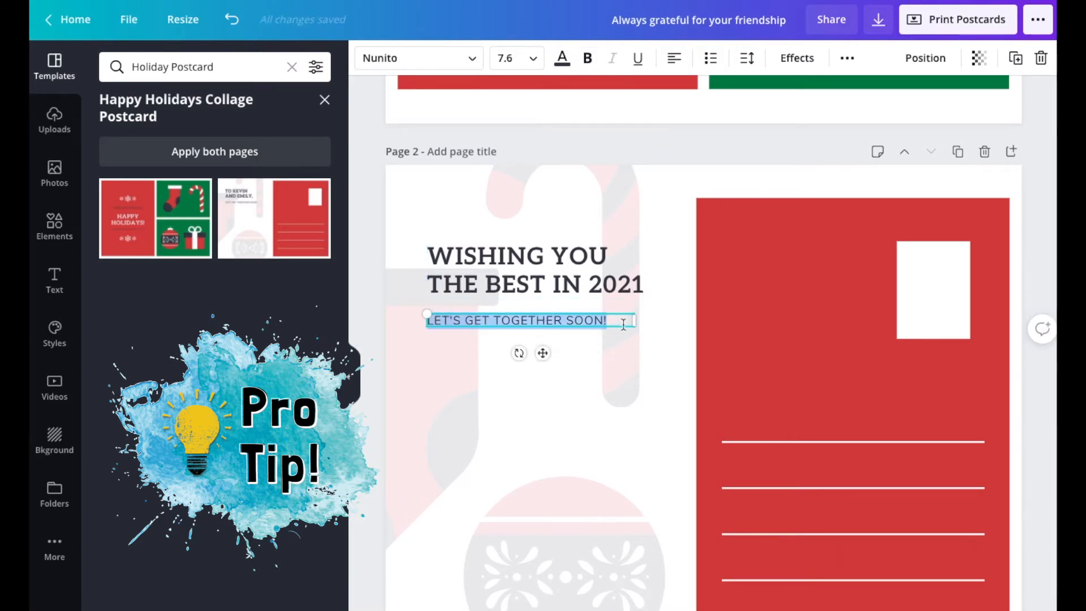
pyautogui.write("HERE'S W")
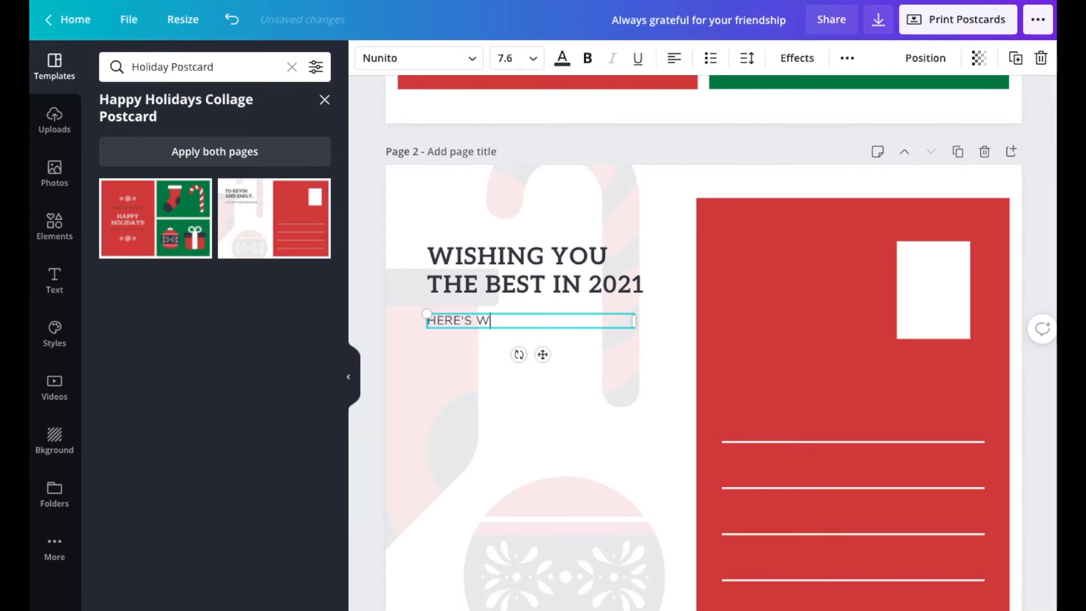
pyautogui.write("HAT WE'VE BEEN UP TO...")
# Delete the faded stocking, candy cane and ornament illustrations behind the message on page 2.
pyautogui.click(455, 365)
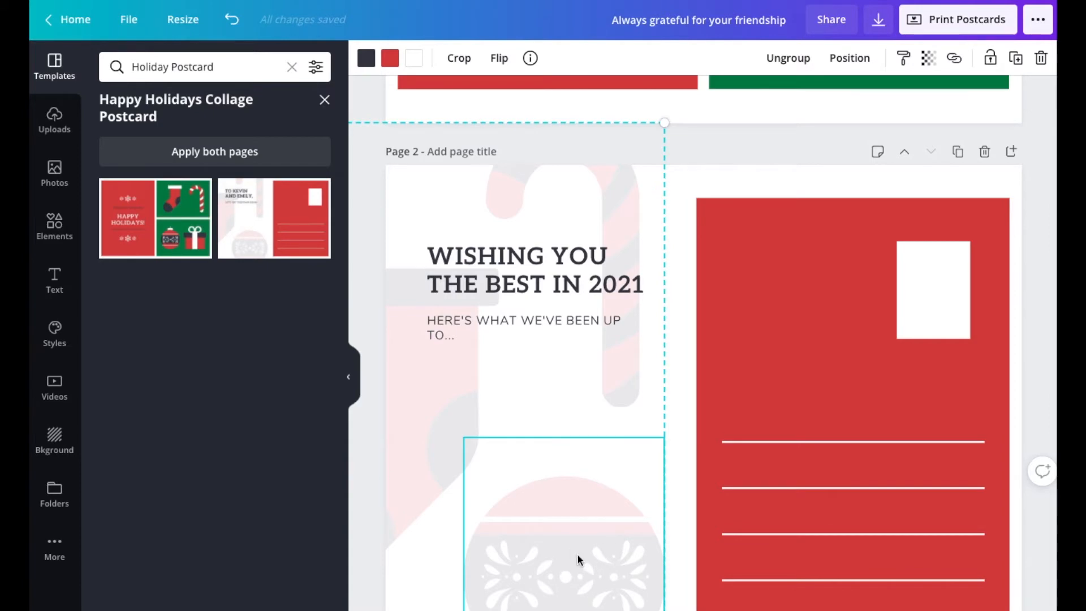
pyautogui.scroll(5, 553, 528)
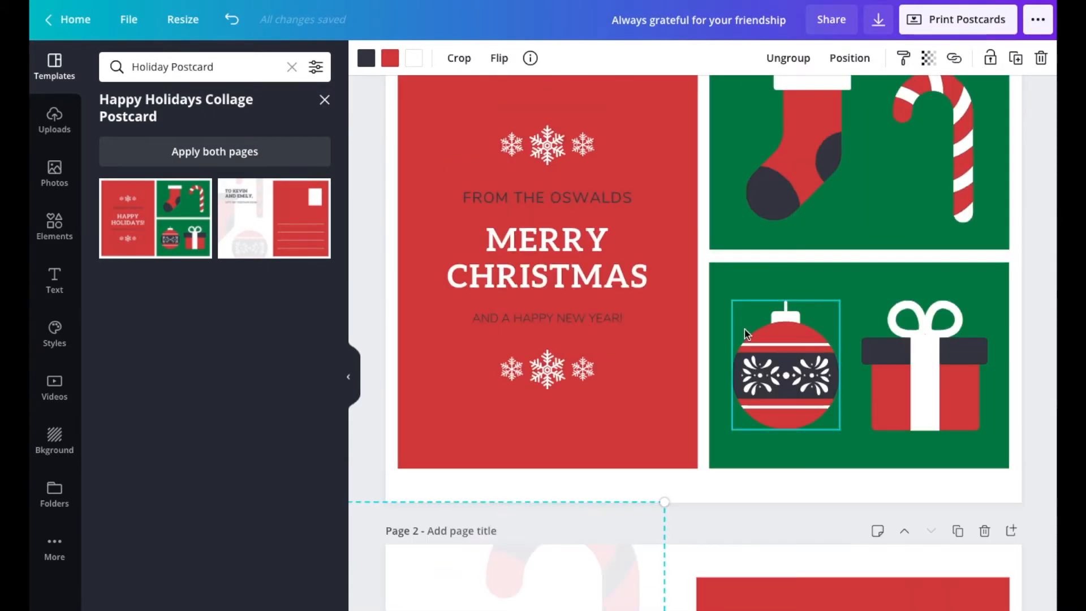
pyautogui.scroll(-5, 744, 331)
pyautogui.scroll(7, 640, 578)
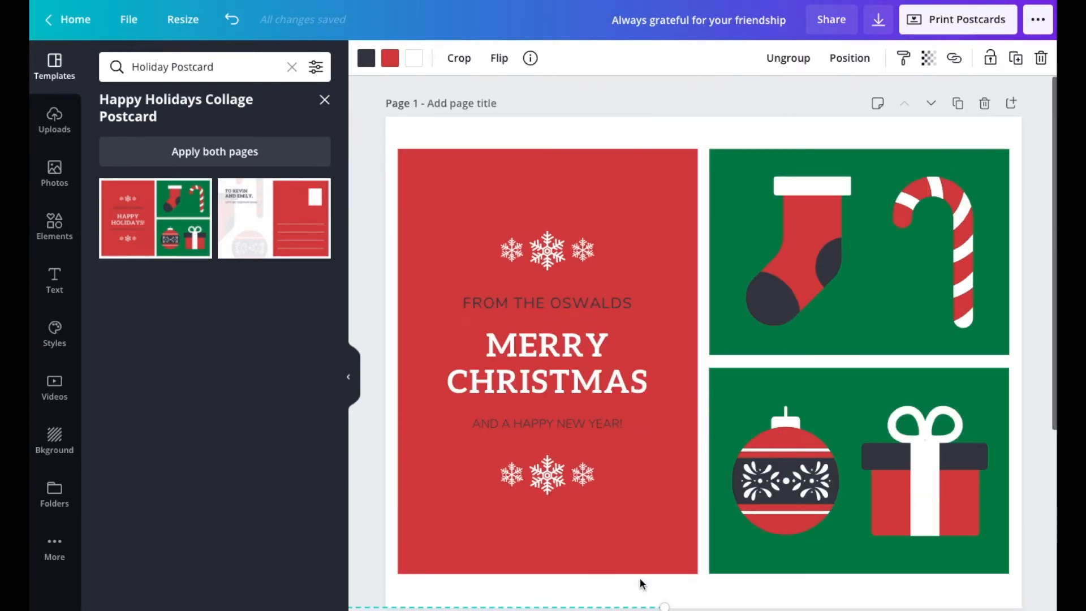
pyautogui.scroll(-8, 639, 578)
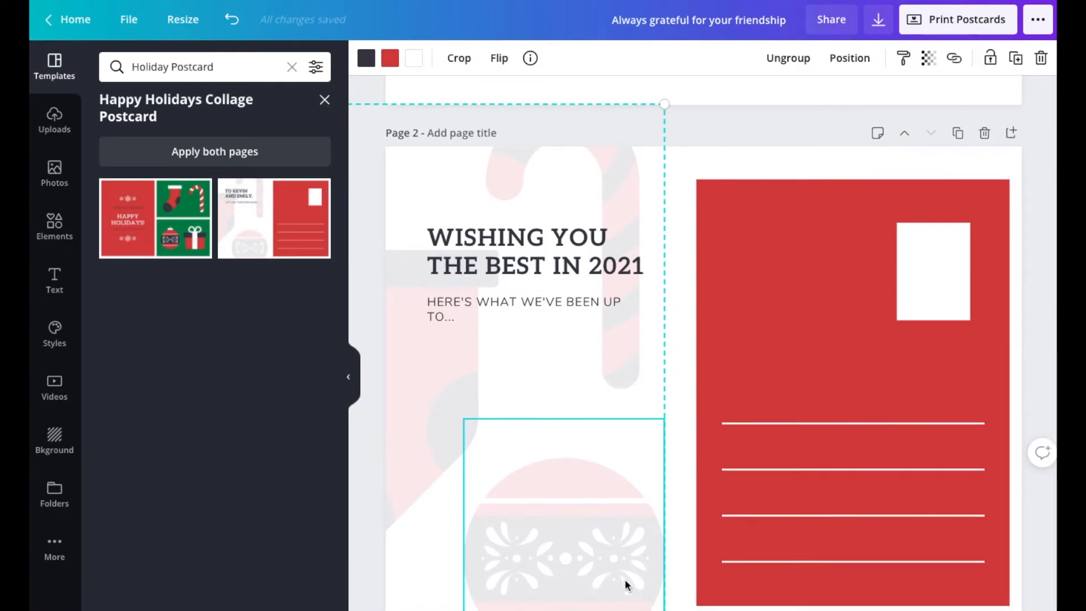
pyautogui.press('Delete')
pyautogui.click(414, 412)
pyautogui.press('Delete')
pyautogui.press('Delete')
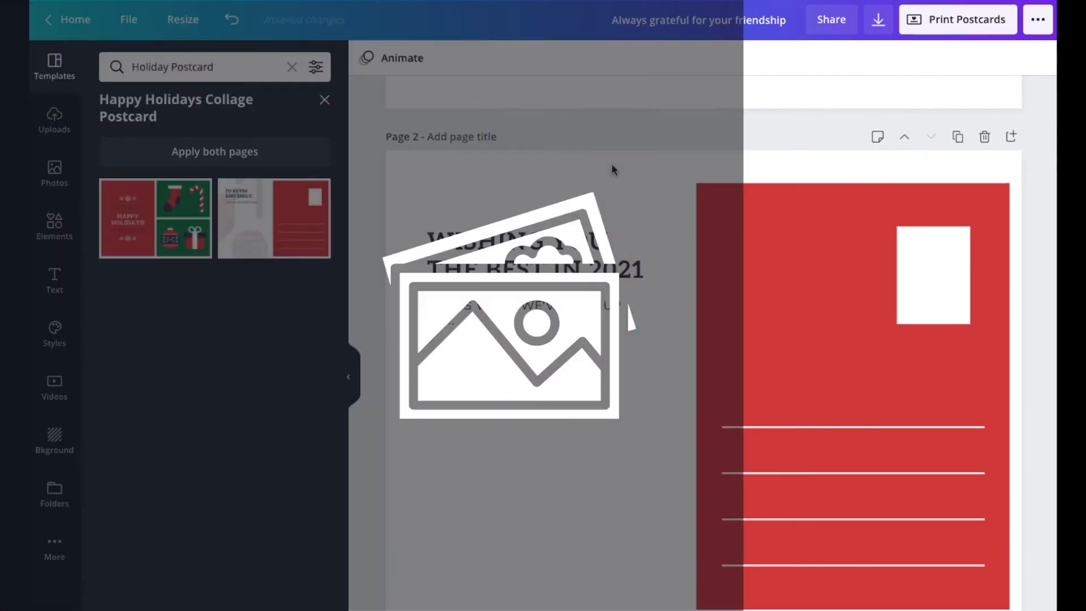
# Delete the stocking, candy cane, ornament and gift graphics from the two green panels on page 1.
pyautogui.scroll(8, 612, 169)
pyautogui.click(758, 226)
pyautogui.press('Delete')
pyautogui.click(981, 260)
pyautogui.press('Delete')
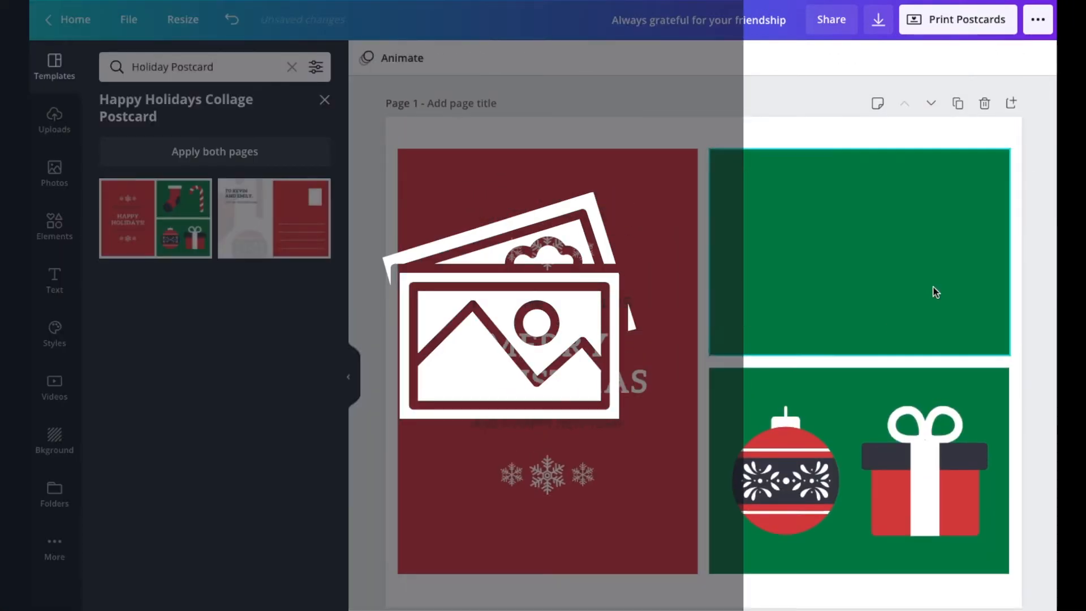
pyautogui.click(792, 481)
pyautogui.press('Delete')
pyautogui.click(916, 482)
pyautogui.press('Delete')
# Search the elements for "grid" and add the grid with one tall cell beside two stacked cells to page 1.
pyautogui.click(736, 305)
pyautogui.click(54, 226)
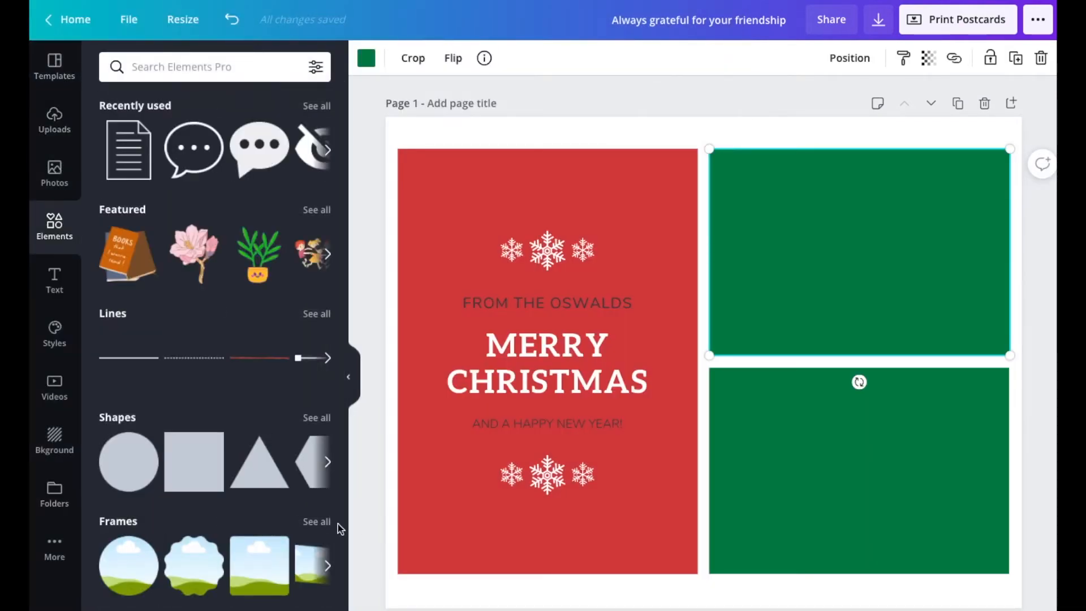
pyautogui.click(215, 67)
pyautogui.write('grid')
pyautogui.press('Return')
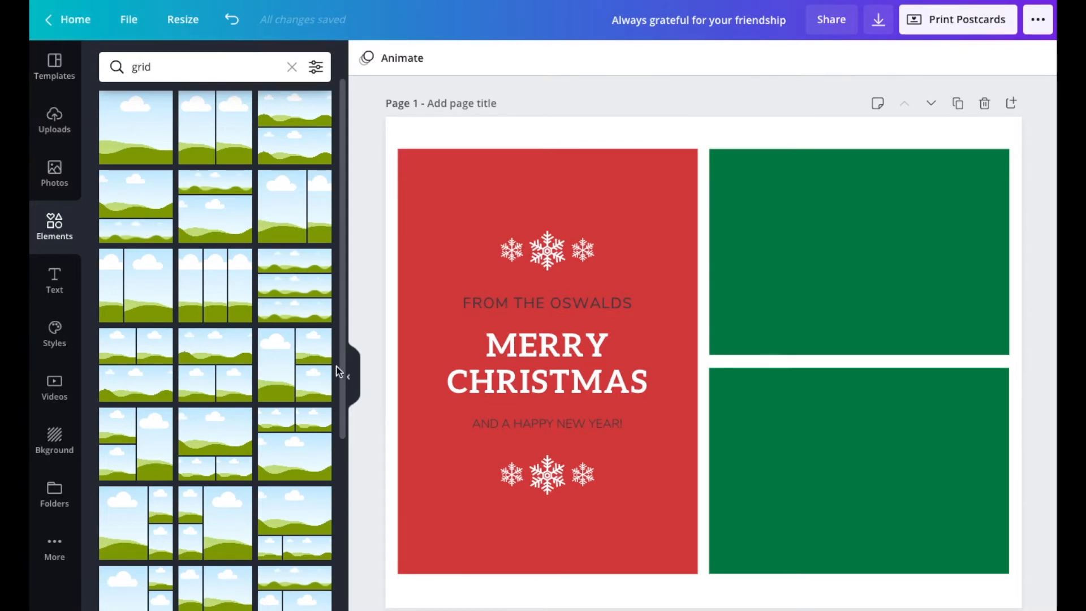
pyautogui.click(295, 374)
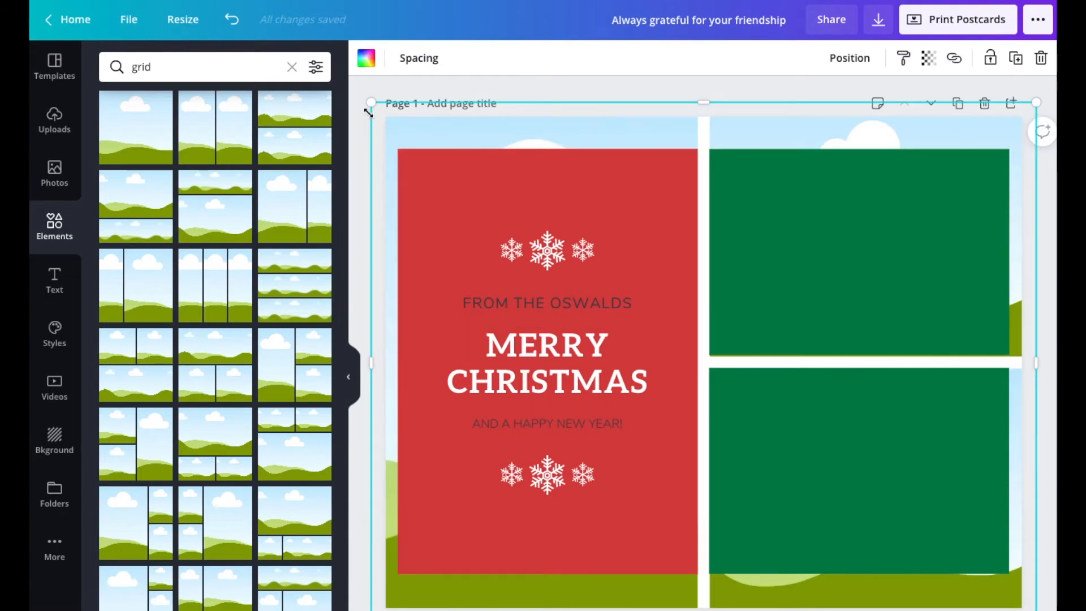
# Resize the page 1 grid to the area of the coloured panels and delete the two green panels covering its stacked cells.
pyautogui.moveTo(370, 102); pyautogui.dragTo(396, 147)
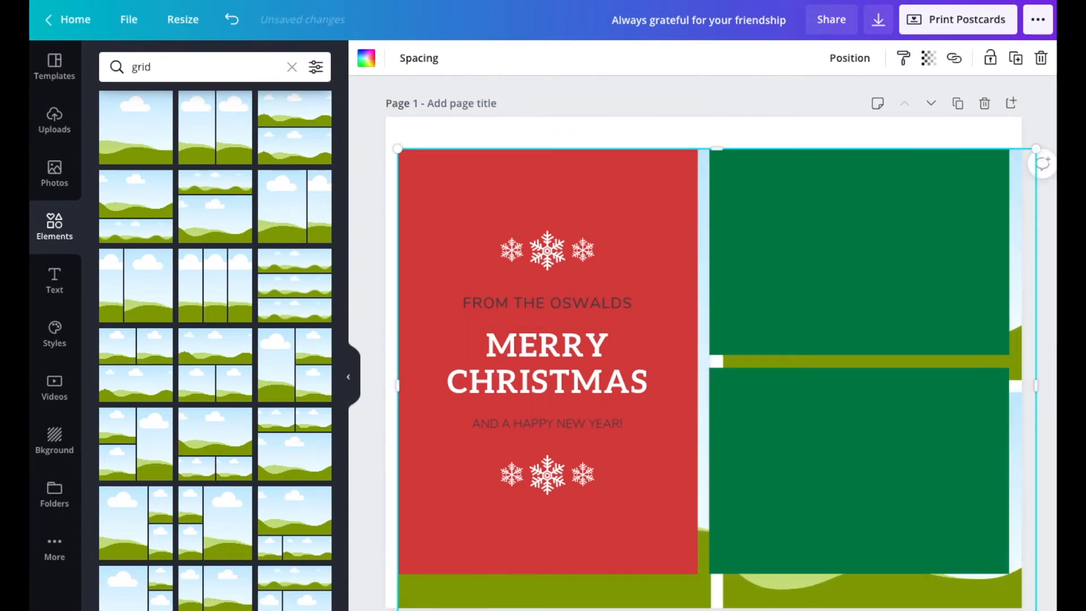
pyautogui.moveTo(1036, 610); pyautogui.dragTo(998, 574)
pyautogui.click(816, 526)
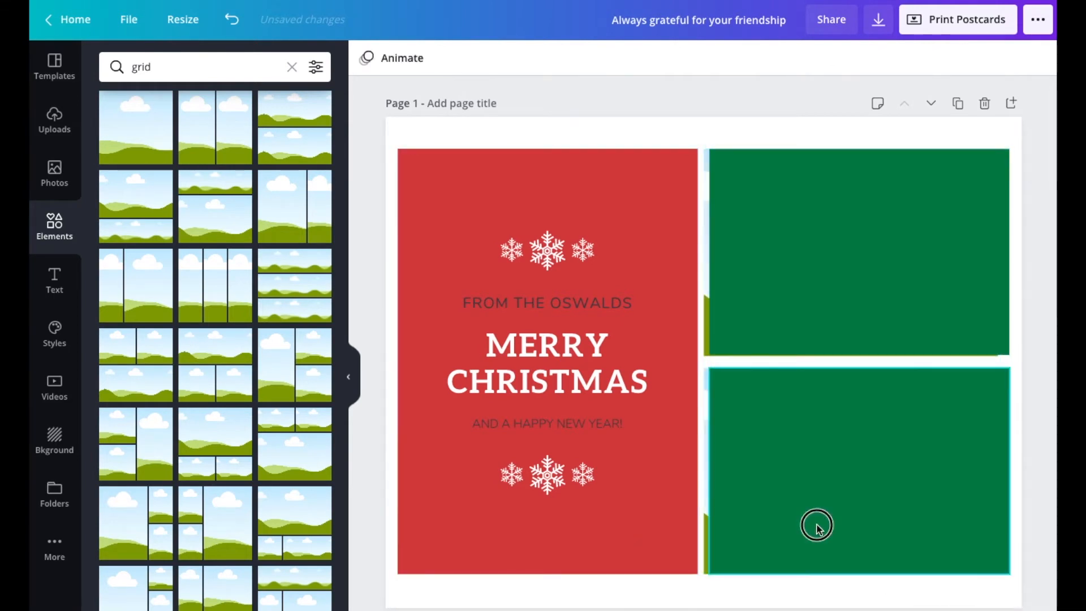
pyautogui.press('Delete')
pyautogui.press('Delete')
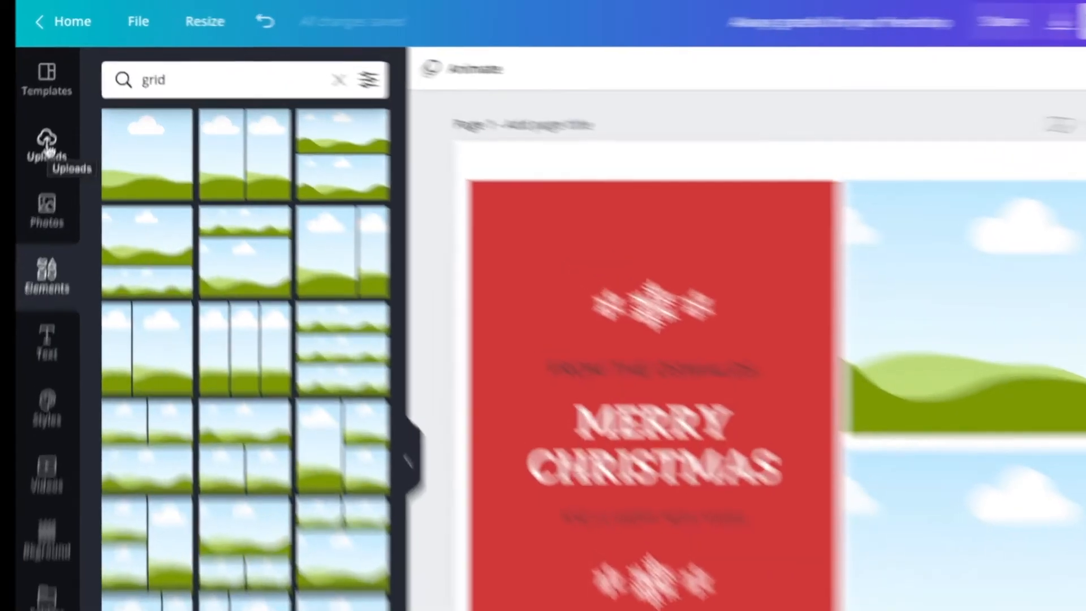
# Search the photos for "family" and fill the two stacked grid cells on page 1 with different family photos.
pyautogui.click(55, 120)
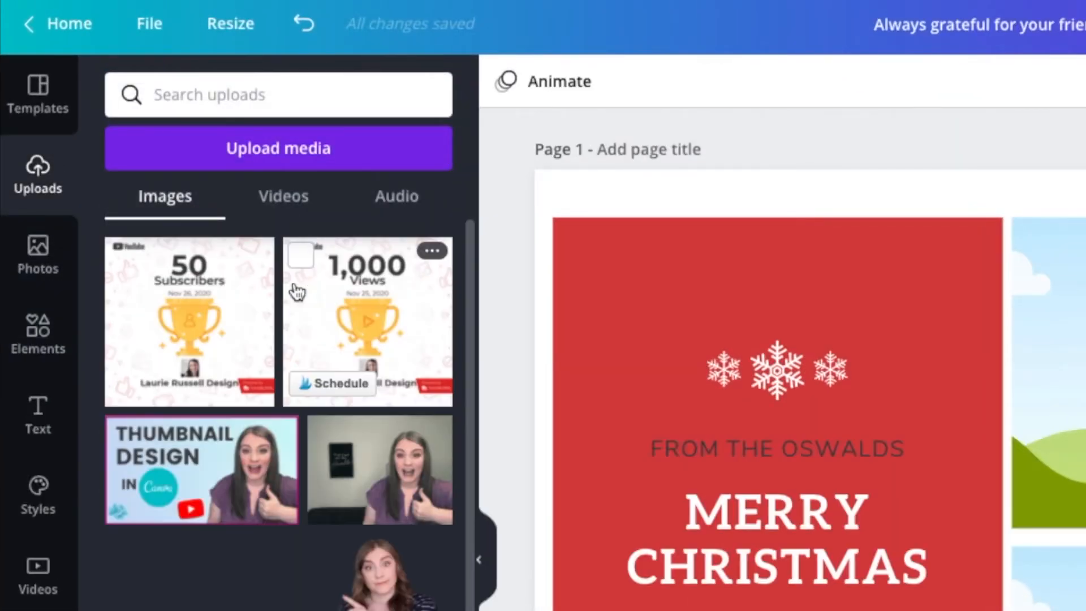
pyautogui.click(68, 246)
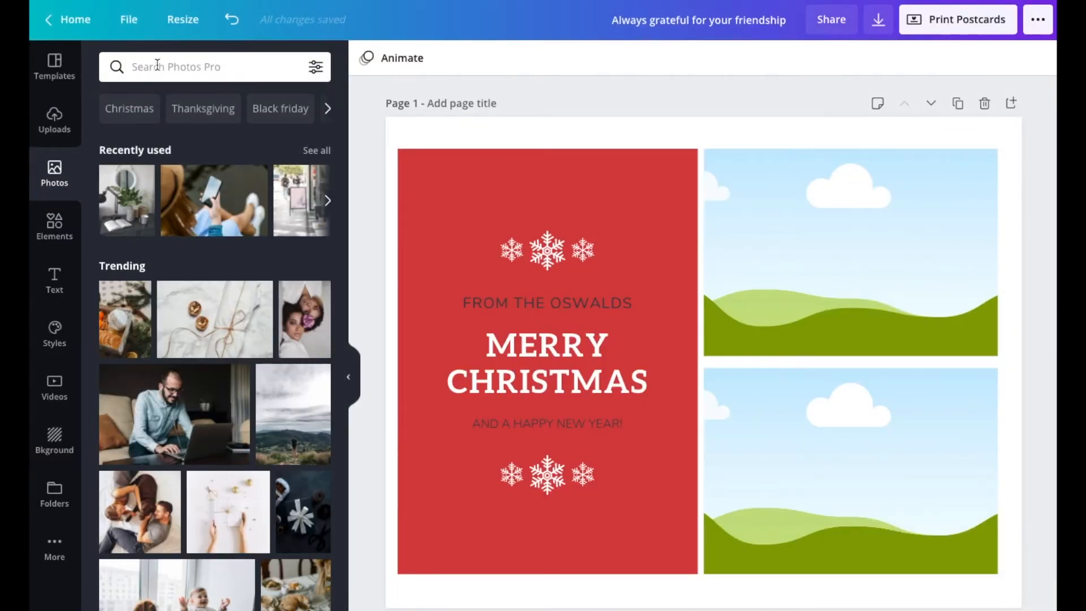
pyautogui.click(157, 66)
pyautogui.write('family')
pyautogui.press('Return')
pyautogui.click(274, 442)
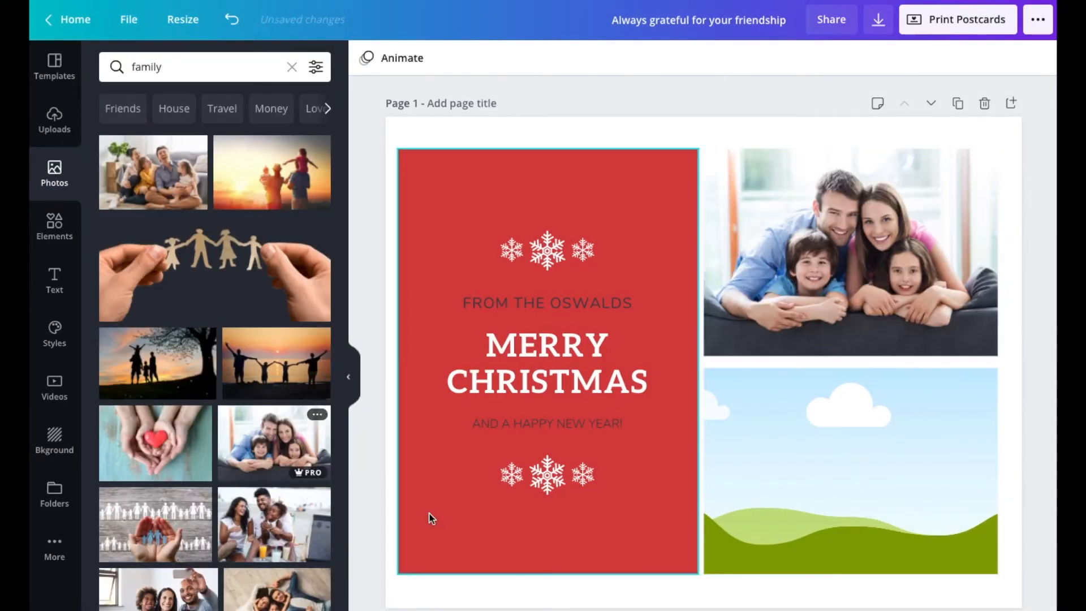
pyautogui.moveTo(266, 601); pyautogui.dragTo(826, 436)
# Apply the Greyscale filter to both family photos on page 1.
pyautogui.click(513, 58)
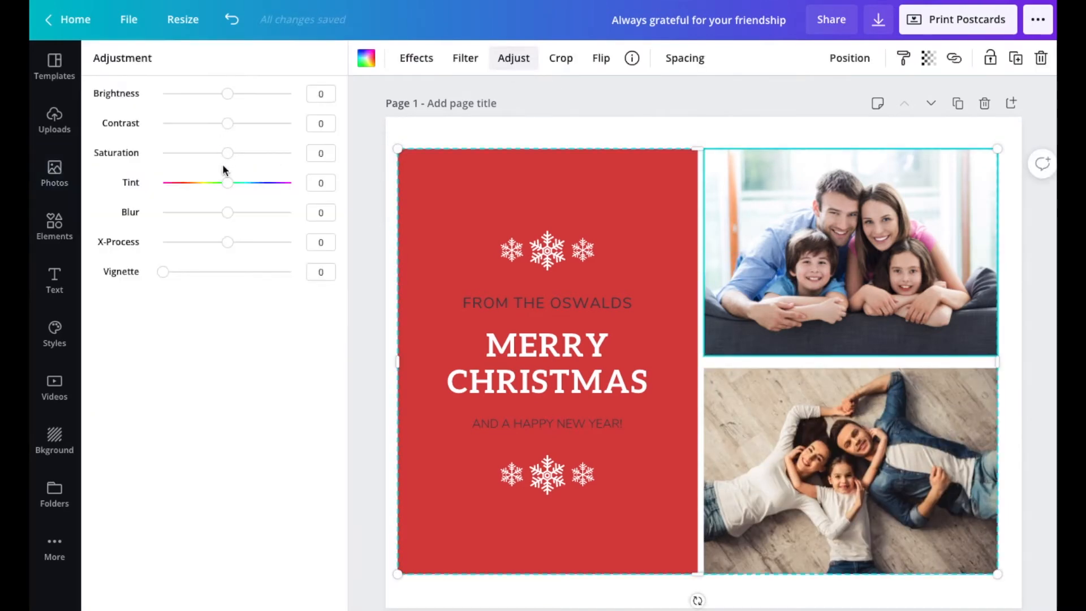
pyautogui.moveTo(227, 152); pyautogui.dragTo(235, 92)
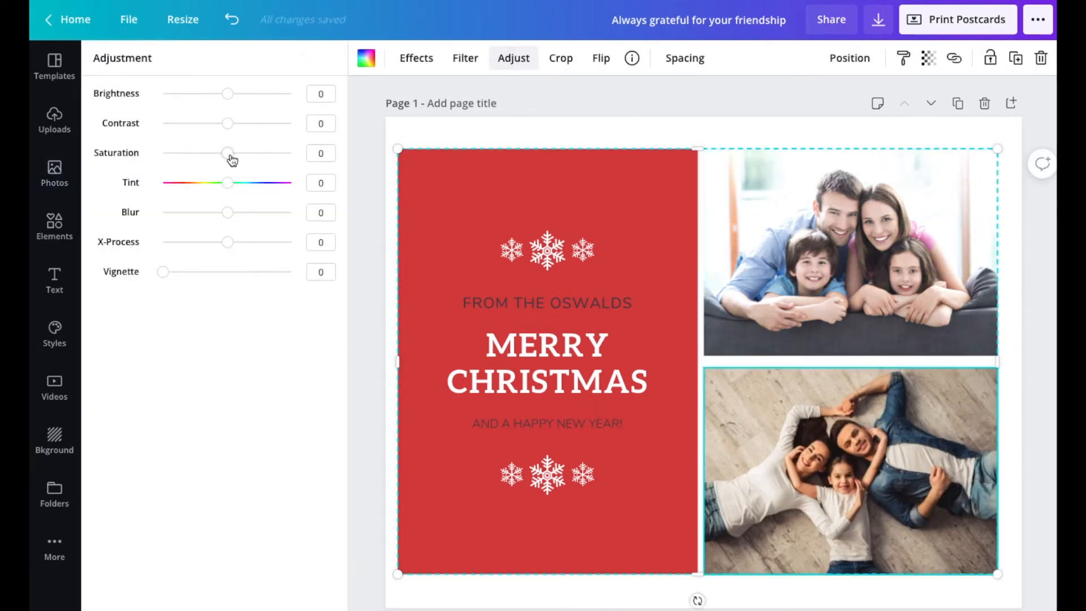
pyautogui.moveTo(228, 155); pyautogui.dragTo(230, 155)
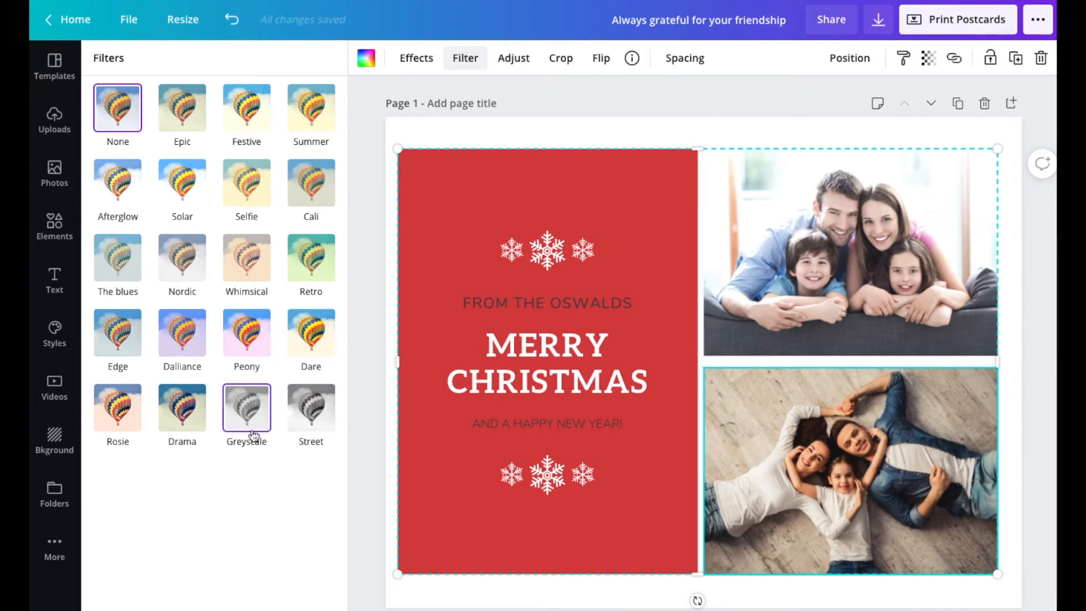
pyautogui.click(255, 425)
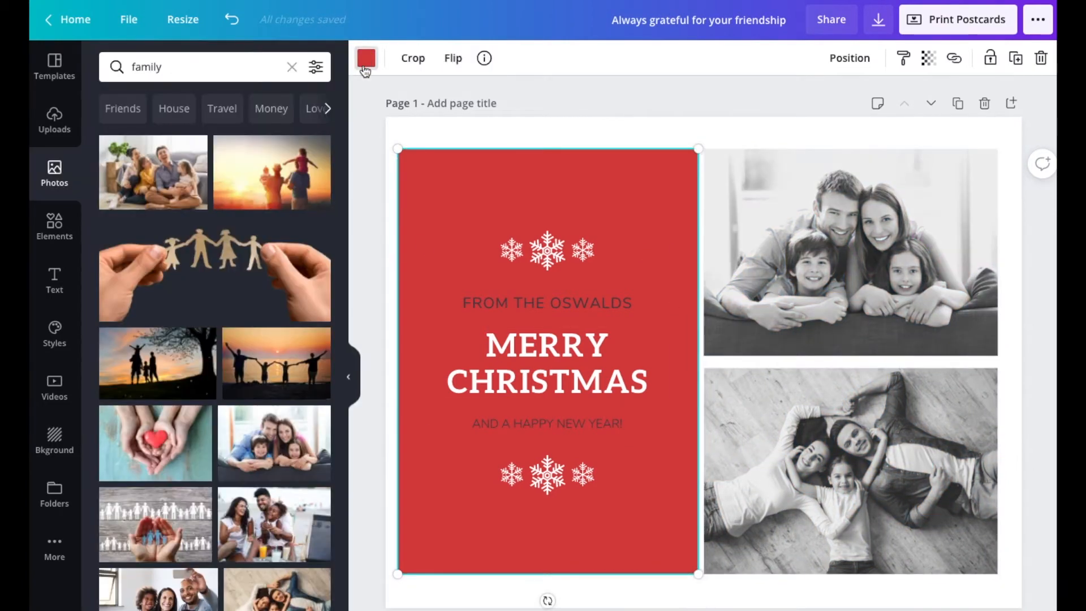
# Change the red panels on page 1 and page 2 to the coral shade from the Pastels palette.
pyautogui.click(366, 57)
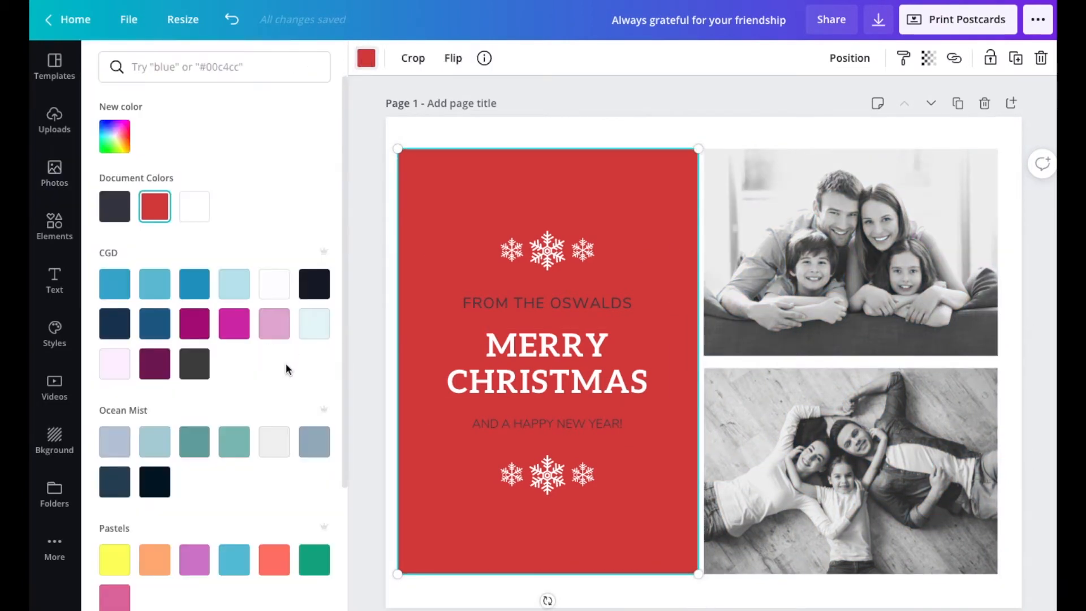
pyautogui.click(274, 559)
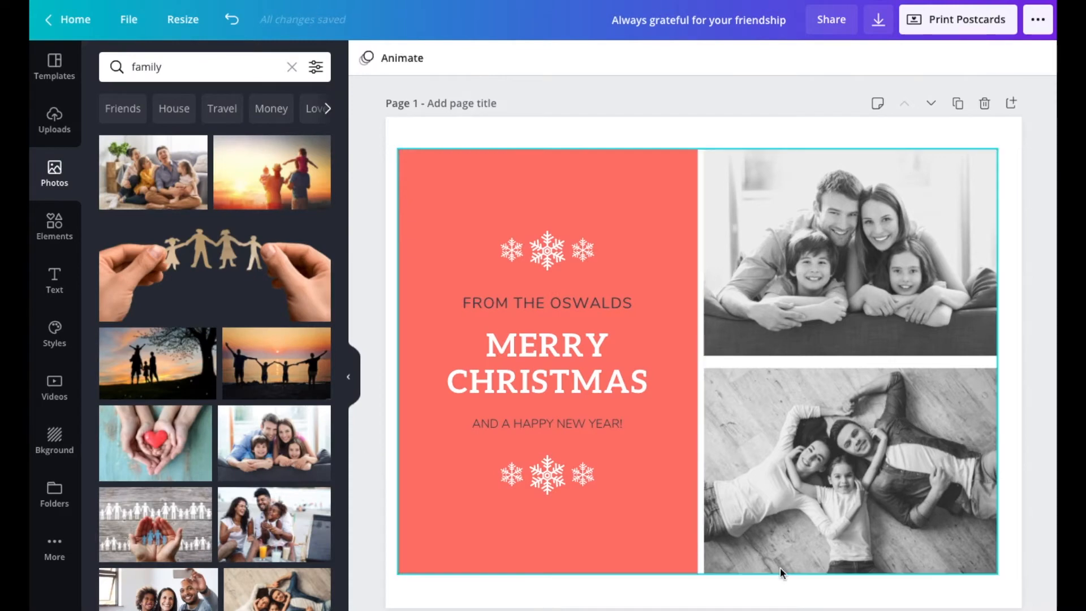
pyautogui.scroll(-5, 779, 567)
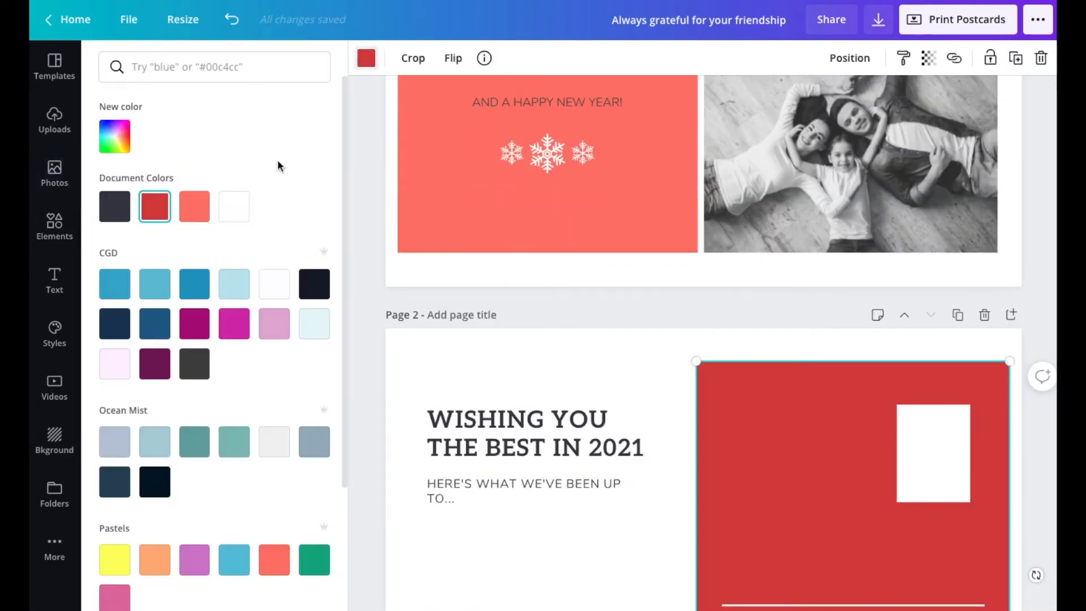
pyautogui.click(194, 206)
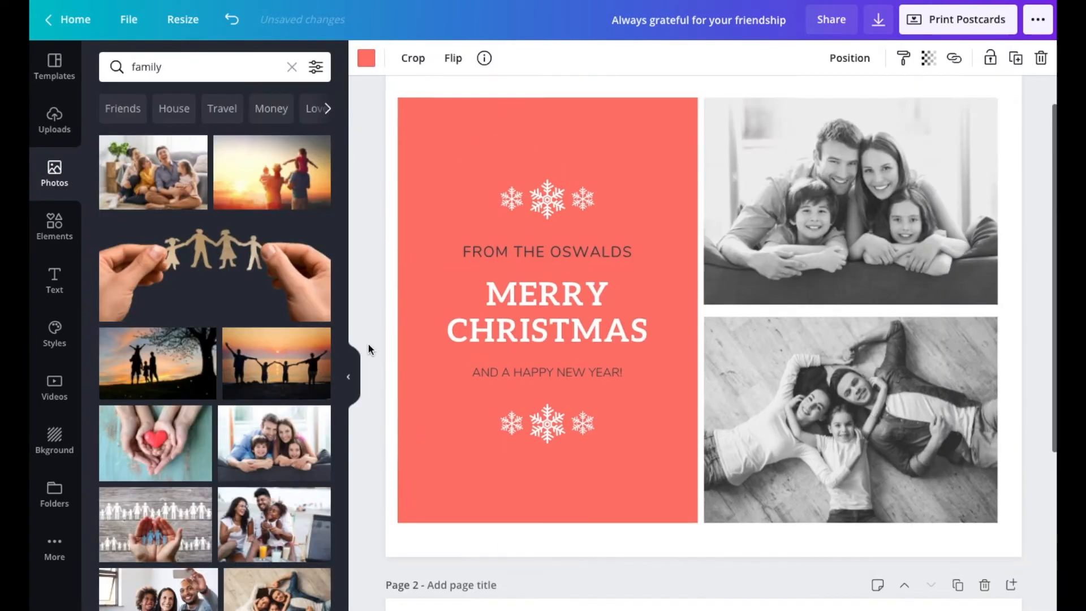
pyautogui.scroll(-6, 368, 342)
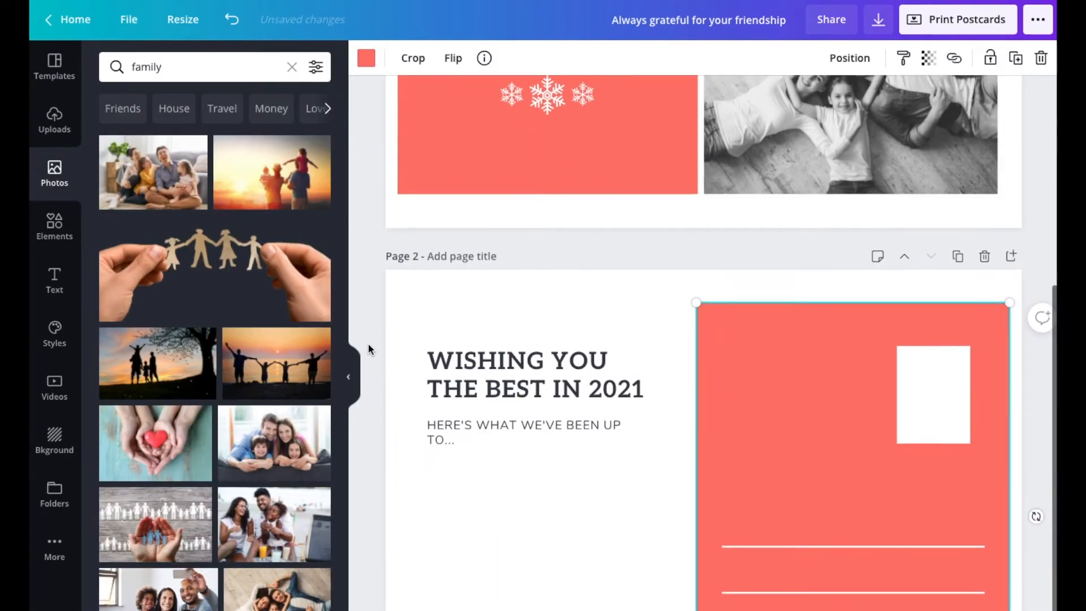
# Search the elements for "snowflake" and add the line-drawn snowflake with circular tips to page 2.
pyautogui.scroll(4, 368, 343)
pyautogui.click(54, 226)
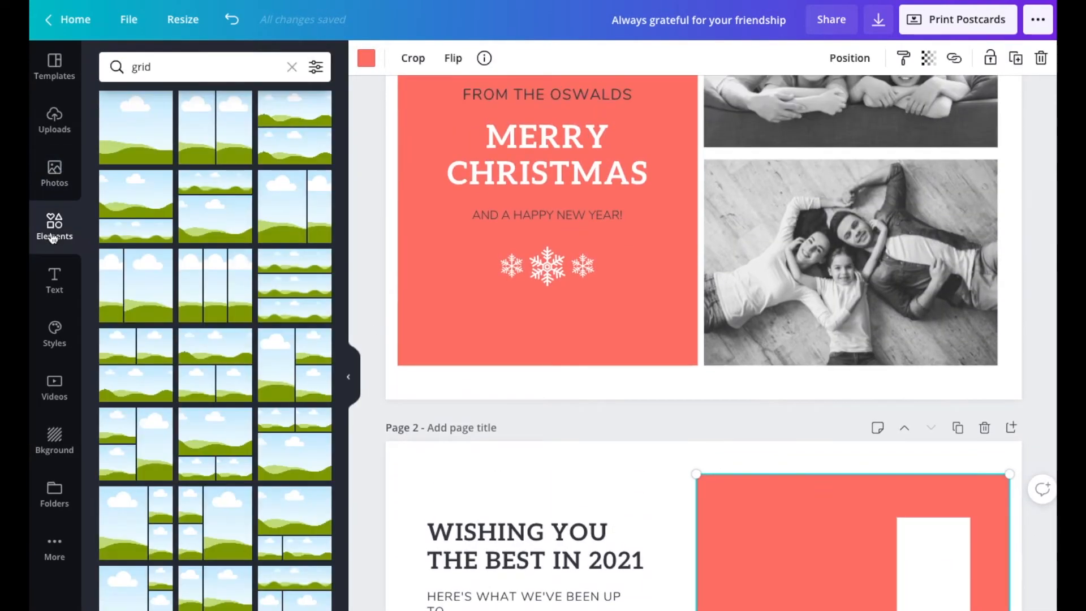
pyautogui.tripleClick(198, 67)
pyautogui.write('snowflake')
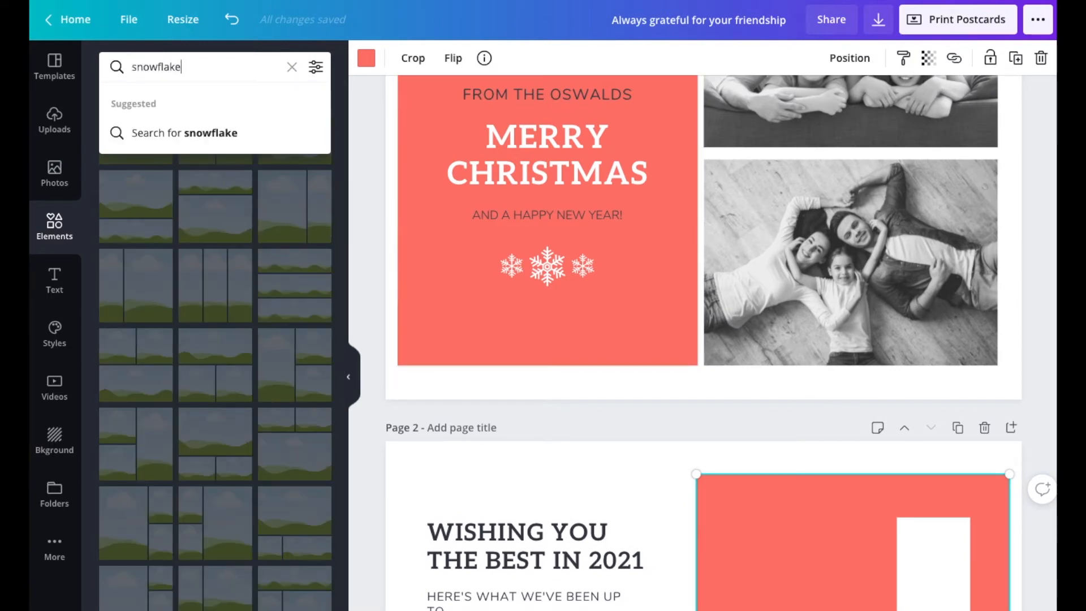
pyautogui.press('Return')
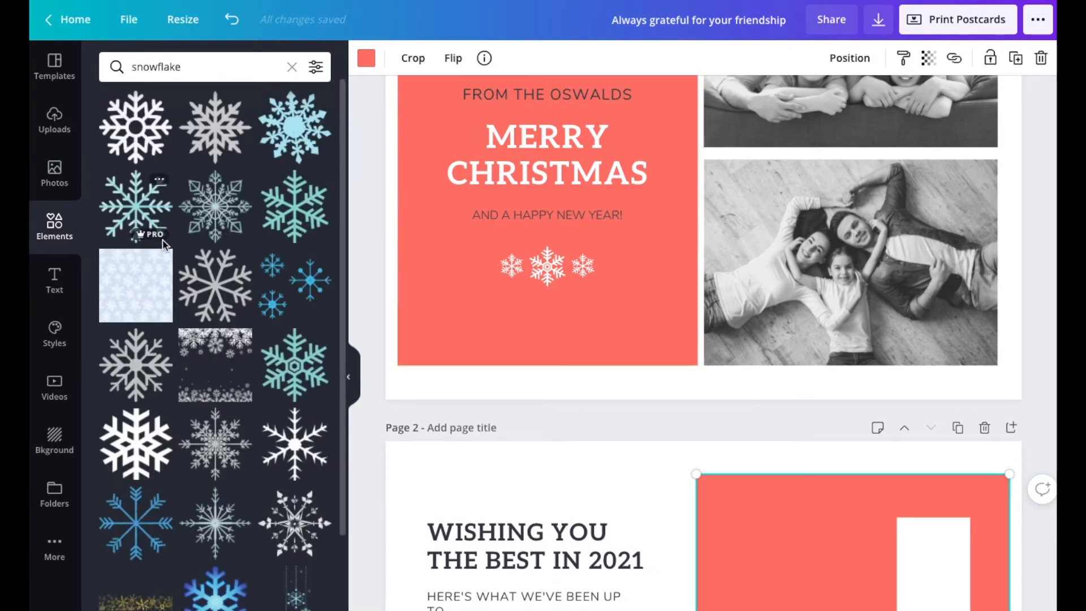
pyautogui.scroll(-5, 236, 386)
pyautogui.scroll(-2, 215, 396)
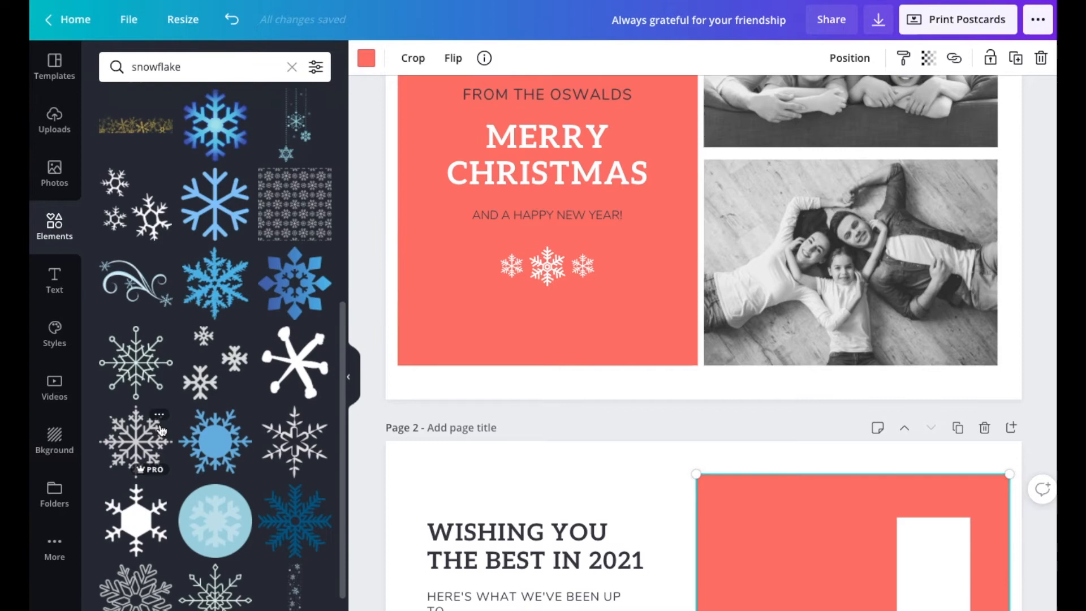
pyautogui.click(155, 390)
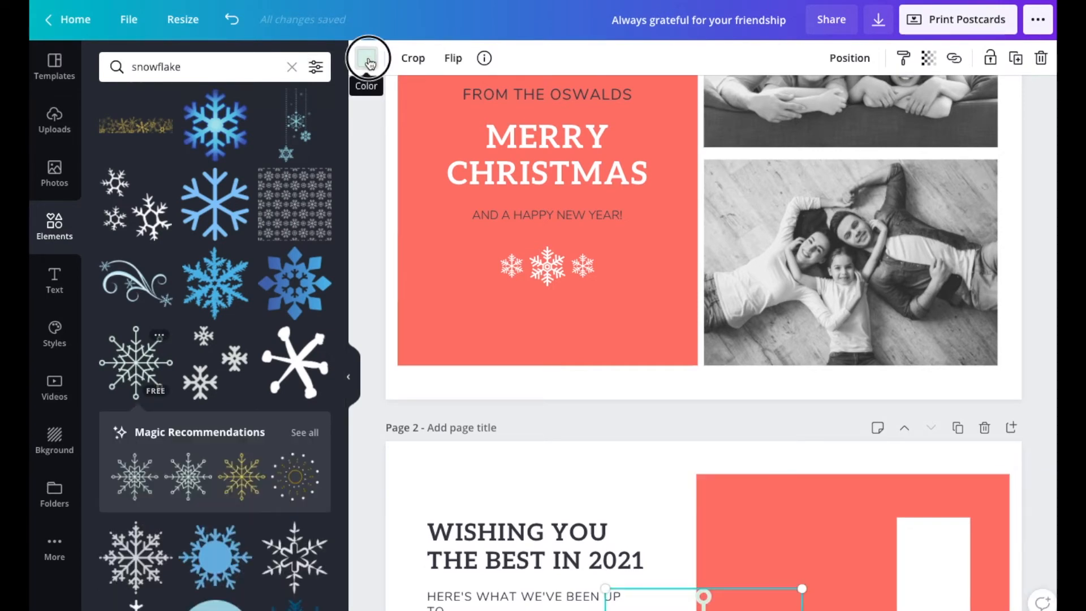
# Colour the new snowflake pale blue and place it behind the "WISHING YOU THE BEST IN 2021" heading on page 2.
pyautogui.click(368, 59)
pyautogui.scroll(-3, 478, 339)
pyautogui.click(492, 490)
pyautogui.scroll(-2, 505, 354)
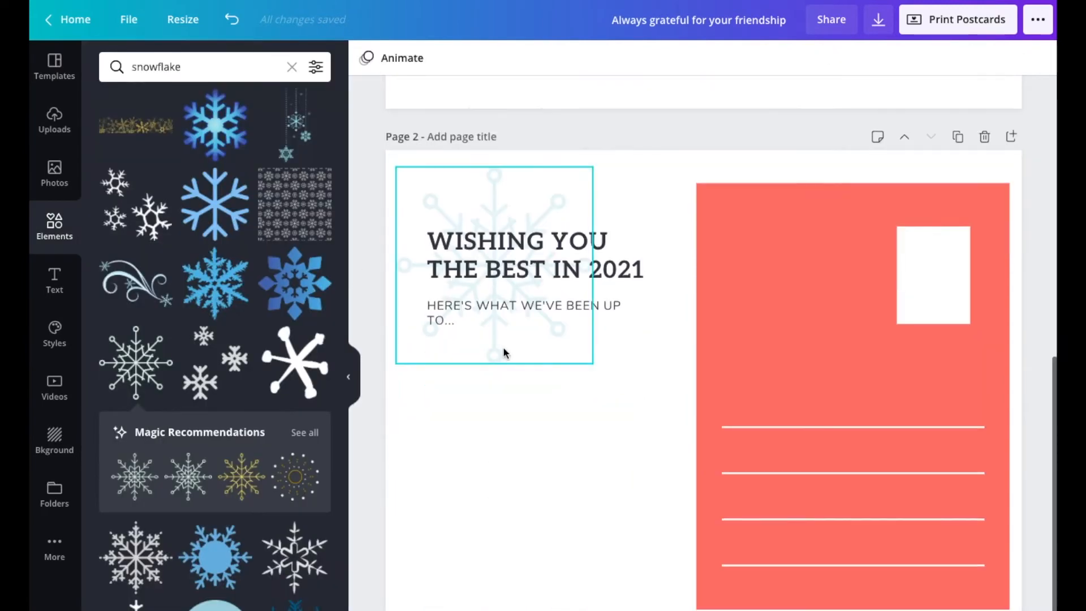
# Duplicate the pale blue snowflake and place a smaller copy low in the white area of page 2, beside the coral panel.
pyautogui.click(503, 354)
pyautogui.click(1016, 58)
pyautogui.moveTo(543, 314); pyautogui.dragTo(603, 546)
pyautogui.moveTo(465, 406); pyautogui.dragTo(559, 500)
pyautogui.moveTo(604, 555); pyautogui.dragTo(620, 596)
pyautogui.click(504, 545)
# Copy the pale blue snowflake from page 2 onto page 1 and colour the copy white.
pyautogui.scroll(5, 504, 545)
pyautogui.click(498, 538)
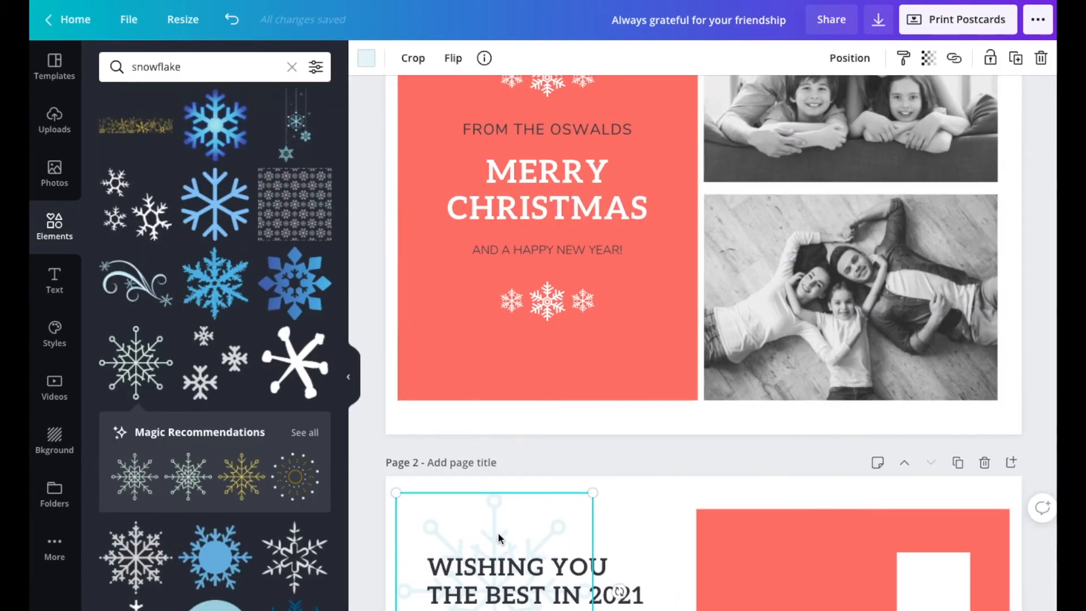
pyautogui.press('super+c')
pyautogui.scroll(5, 498, 538)
pyautogui.click(449, 524)
pyautogui.press('super+v')
pyautogui.click(366, 58)
pyautogui.click(234, 206)
# Shrink the white snowflake and centre it above the sender line on page 1, deleting the original snowflakes there.
pyautogui.moveTo(396, 134); pyautogui.dragTo(518, 254)
pyautogui.moveTo(555, 292); pyautogui.dragTo(551, 248)
pyautogui.click(513, 259)
pyautogui.keyDown('shift'); pyautogui.click(547, 251); pyautogui.keyUp('shift')
pyautogui.press('Delete')
pyautogui.moveTo(580, 206); pyautogui.dragTo(572, 213)
pyautogui.scroll(8, 220, 212)
pyautogui.click(221, 212)
pyautogui.press('Delete')
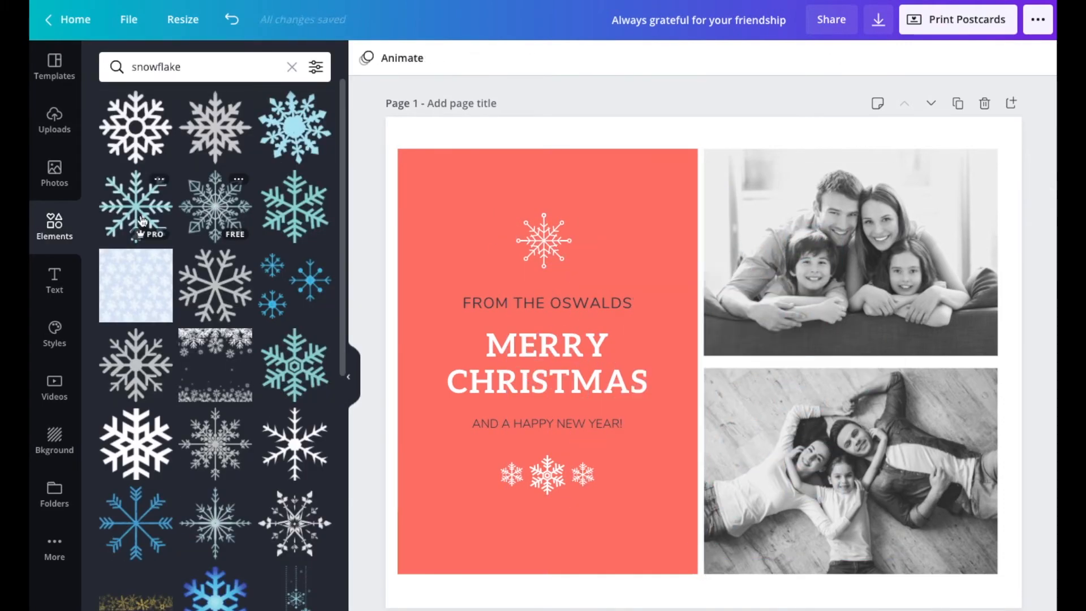
# Add a second snowflake design to page 1, coloured white and shrunk to fit beside the large snowflake above the text.
pyautogui.scroll(-5, 143, 221)
pyautogui.click(142, 221)
pyautogui.click(366, 59)
pyautogui.click(275, 208)
pyautogui.moveTo(716, 400); pyautogui.dragTo(511, 284)
pyautogui.click(544, 244)
pyautogui.moveTo(574, 268); pyautogui.dragTo(541, 474)
# Duplicate the small snowflake to the other side of the large one and group the three snowflakes.
pyautogui.click(501, 242)
pyautogui.press('super+c')
pyautogui.press('super+v')
pyautogui.keyDown('shift'); pyautogui.click(544, 242); pyautogui.keyUp('shift')
pyautogui.keyDown('shift'); pyautogui.click(501, 242); pyautogui.keyUp('shift')
pyautogui.click(875, 59)
pyautogui.click(701, 344)
pyautogui.click(820, 59)
# Replace the original snowflakes below "AND A HAPPY NEW YEAR!" with a copy of the new snowflake group.
pyautogui.press('super+c')
pyautogui.press('super+v')
pyautogui.click(547, 474)
pyautogui.press('Delete')
# Align both snowflake groups and the three text lines on page 1's coral panel to a common horizontal centre.
pyautogui.moveTo(375, 204); pyautogui.dragTo(687, 501)
pyautogui.click(582, 242)
pyautogui.keyDown('shift'); pyautogui.click(588, 303); pyautogui.keyUp('shift')
pyautogui.keyDown('shift'); pyautogui.click(592, 362); pyautogui.keyUp('shift')
pyautogui.keyDown('shift'); pyautogui.click(593, 424); pyautogui.keyUp('shift')
pyautogui.keyDown('shift'); pyautogui.click(584, 474); pyautogui.keyUp('shift')
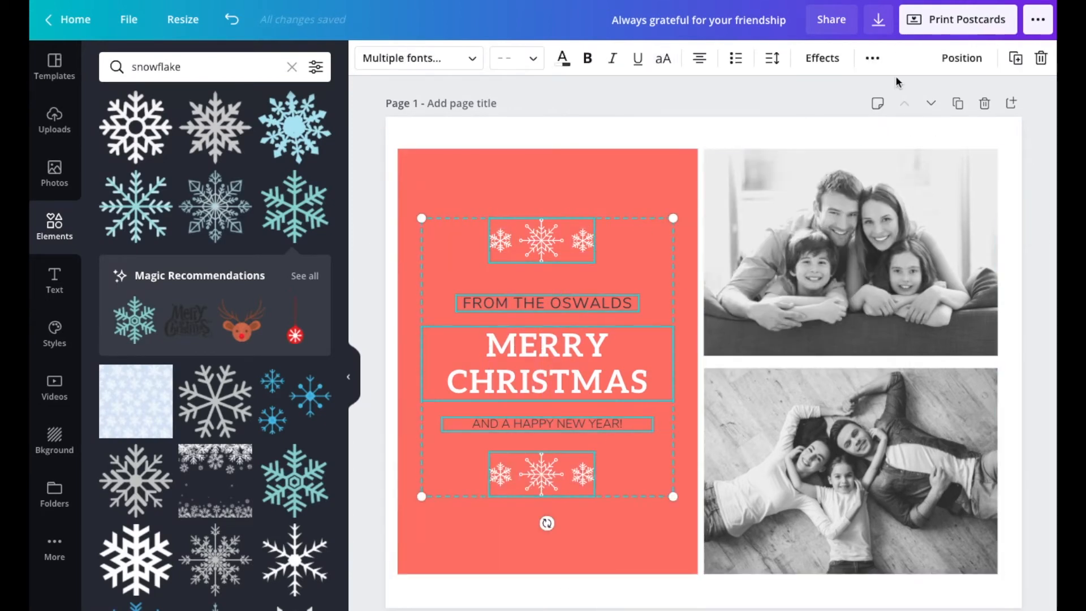
pyautogui.click(961, 58)
pyautogui.click(909, 226)
pyautogui.press('Escape')
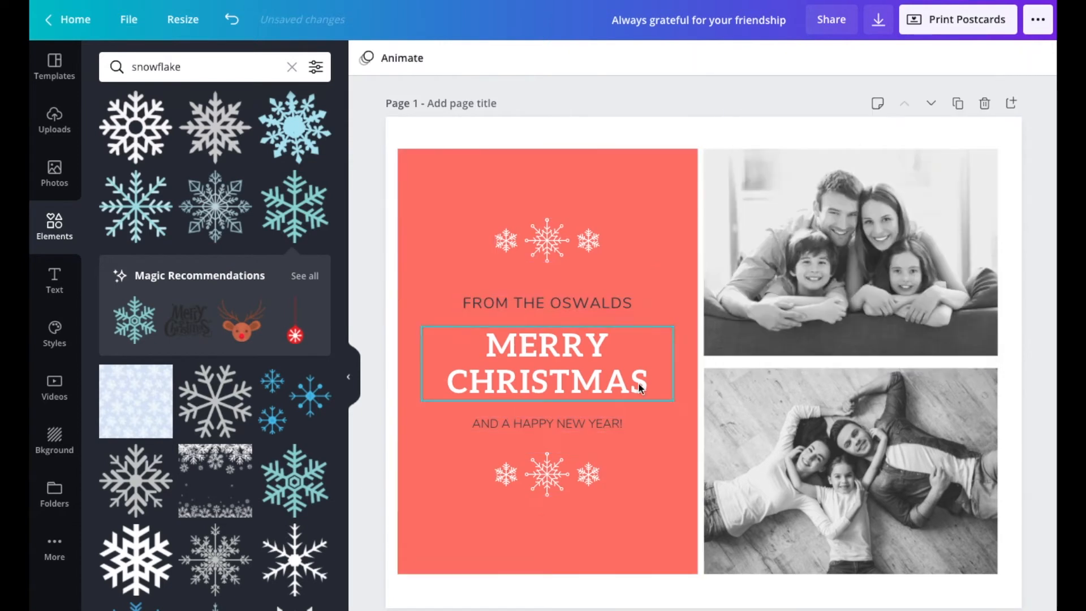
# Set page 1's "MERRY CHRISTMAS" heading to Poppins Medium and the lines above and below it to Poppins Light.
pyautogui.click(511, 383)
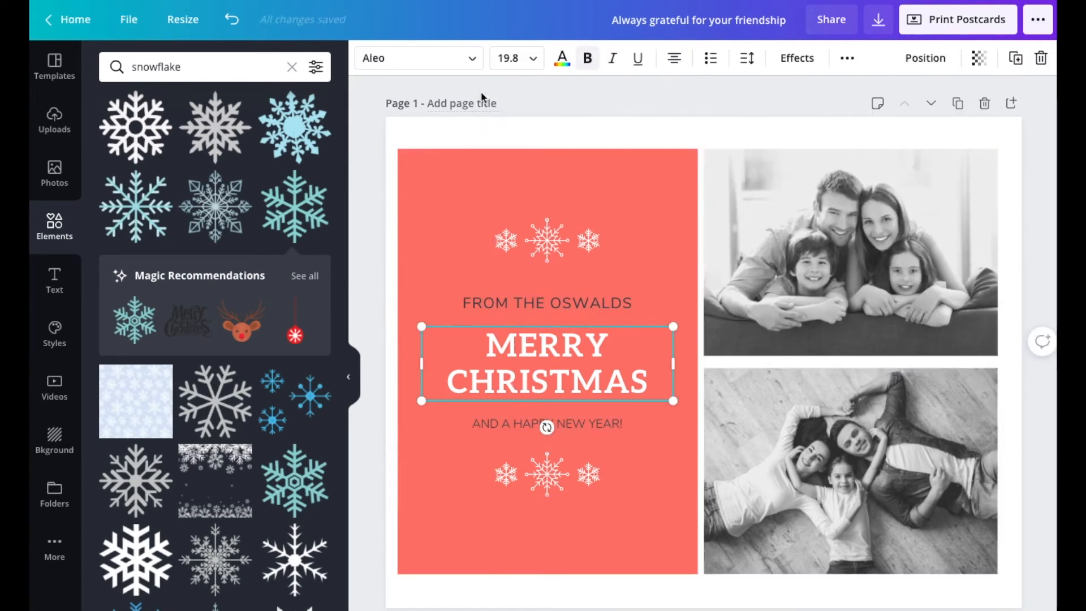
pyautogui.click(474, 58)
pyautogui.click(170, 251)
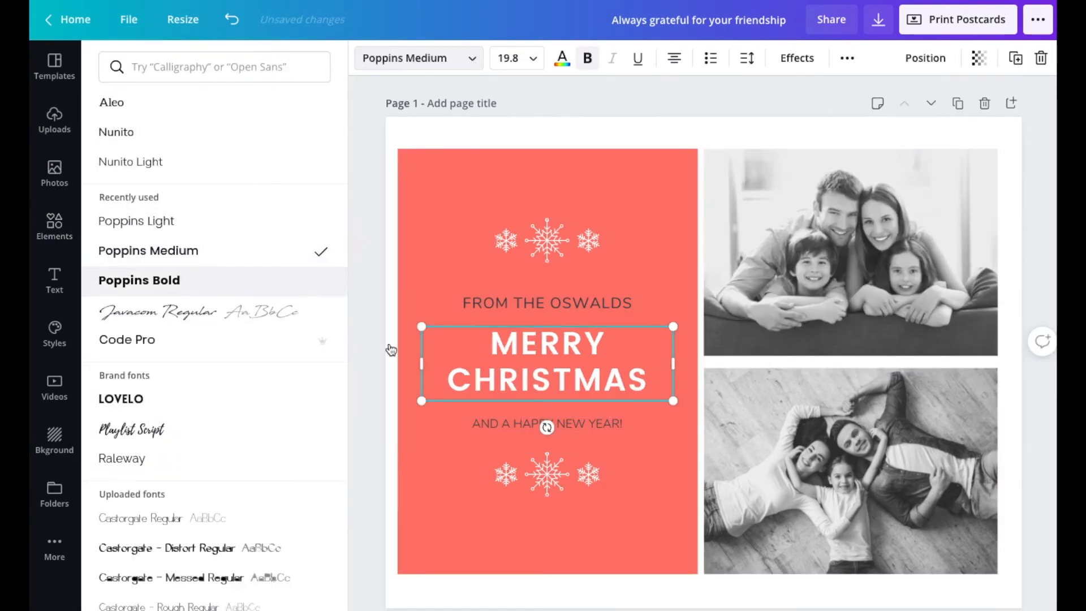
pyautogui.click(509, 423)
pyautogui.click(200, 225)
pyautogui.click(563, 304)
pyautogui.click(181, 222)
# Set the page 2 heading to Poppins Medium and the "HERE'S WHAT WE'VE BEEN UP TO..." line to Poppins Light.
pyautogui.scroll(-6, 391, 436)
pyautogui.click(481, 421)
pyautogui.click(175, 250)
pyautogui.click(481, 474)
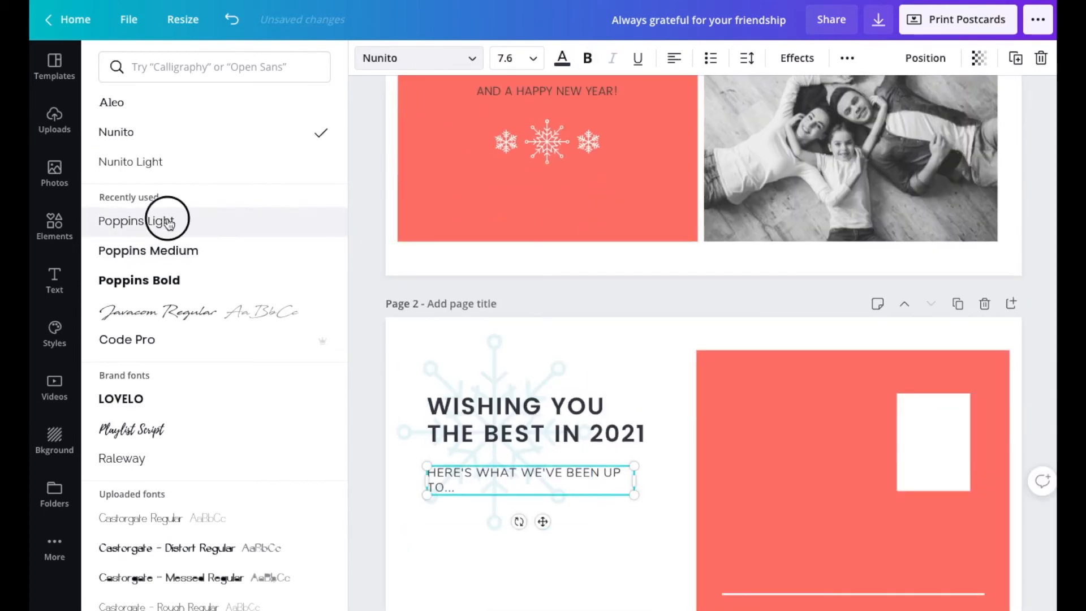
pyautogui.click(169, 223)
pyautogui.click(578, 524)
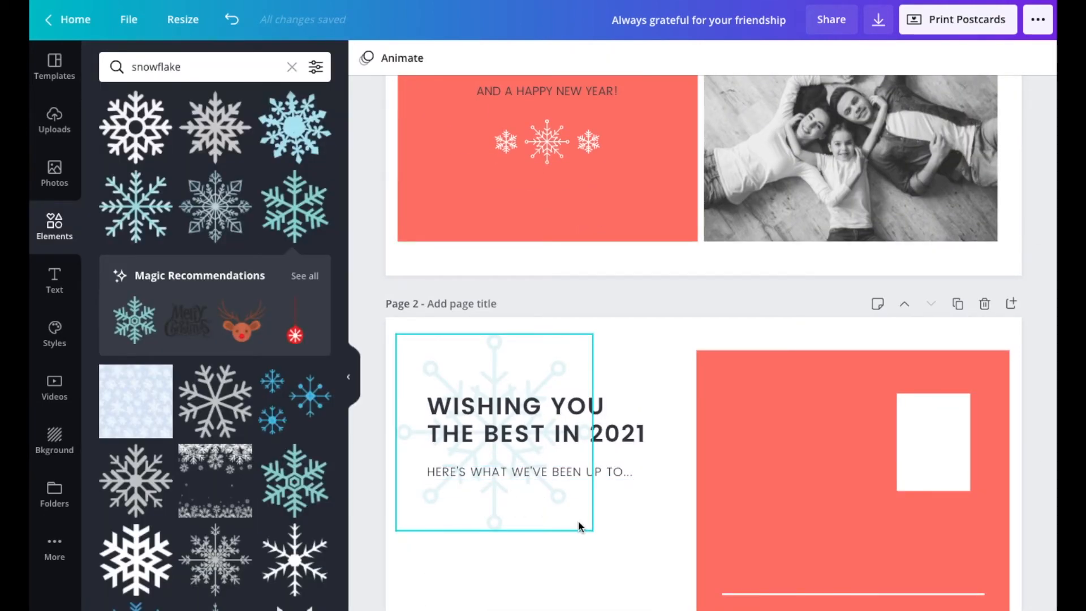
# Show both postcard pages as thumbnails to check the finished design.
pyautogui.click(635, 538)
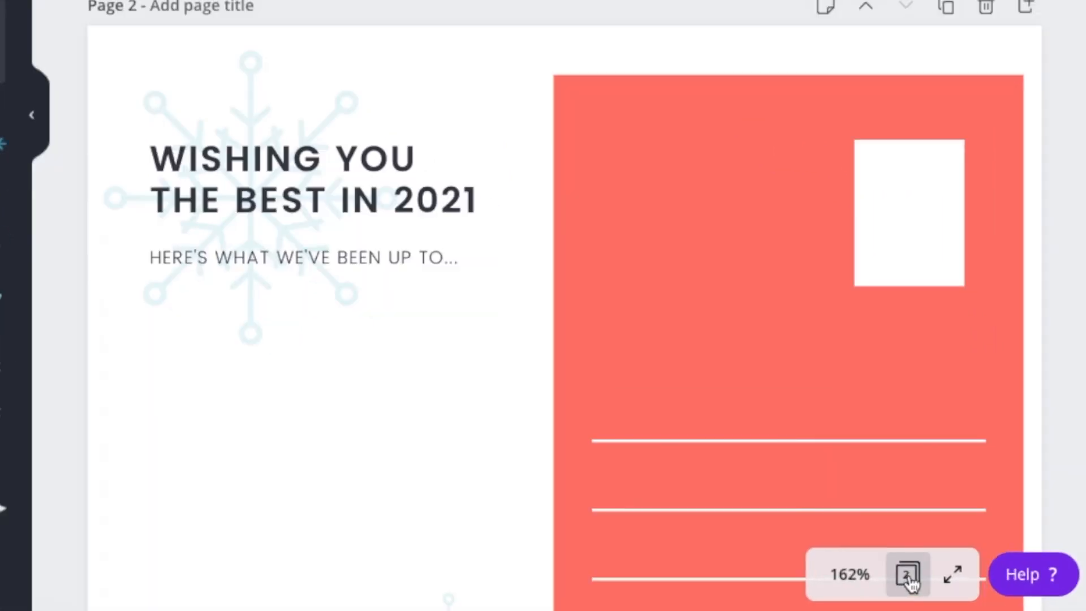
pyautogui.click(912, 580)
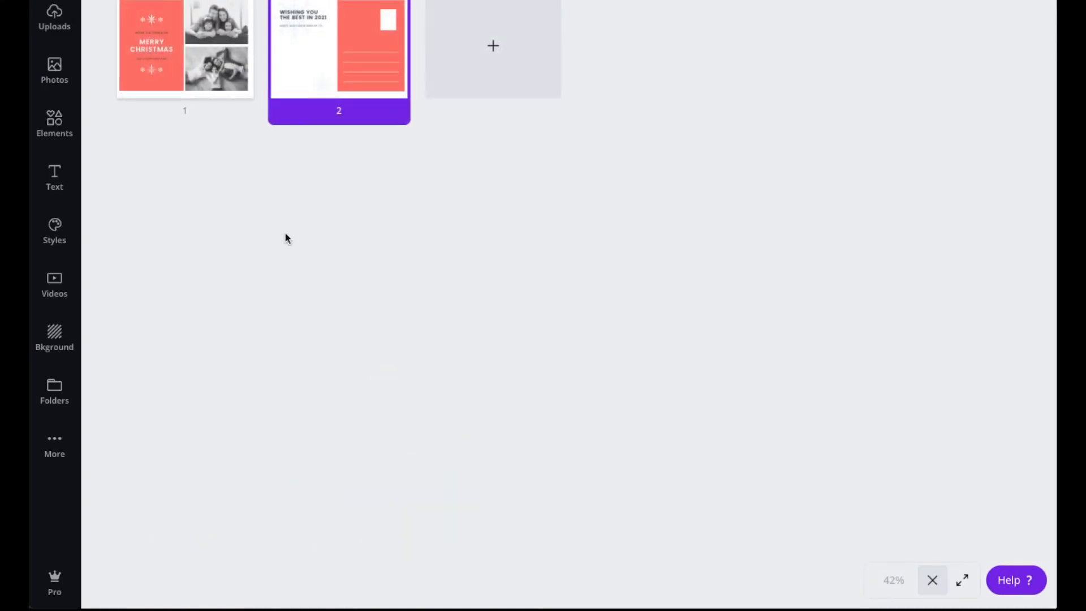
pyautogui.click(251, 220)
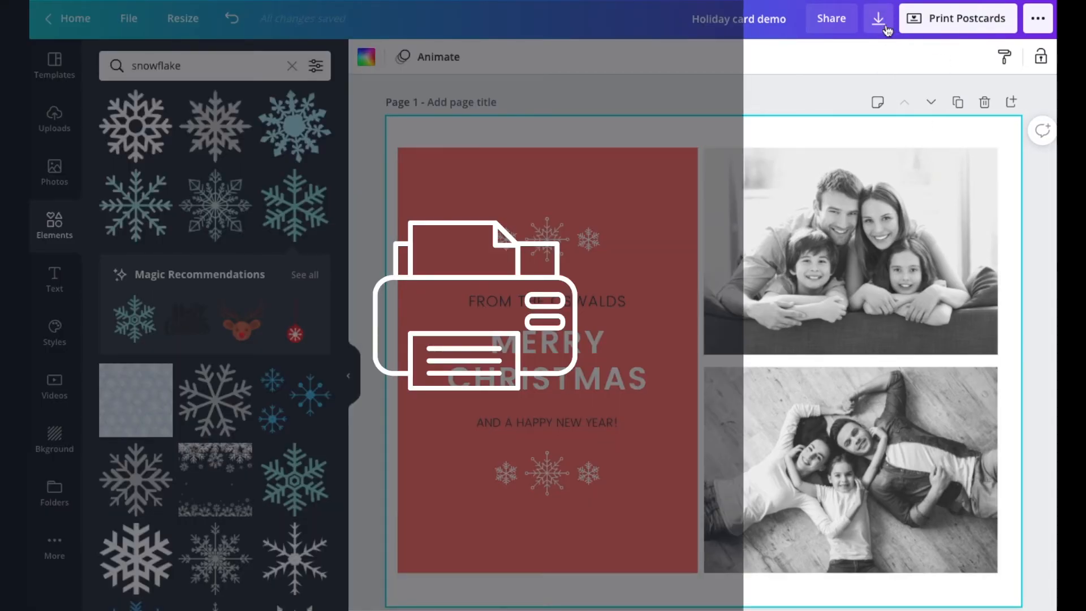
# Open the download settings and look over the available file types.
pyautogui.click(1043, 26)
pyautogui.click(836, 138)
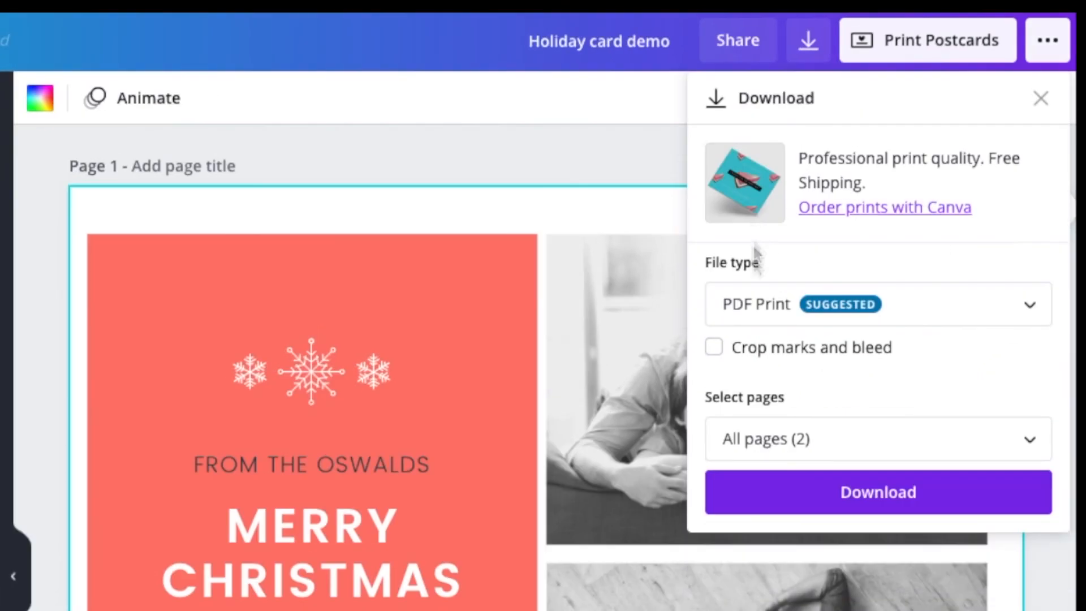
pyautogui.click(1033, 311)
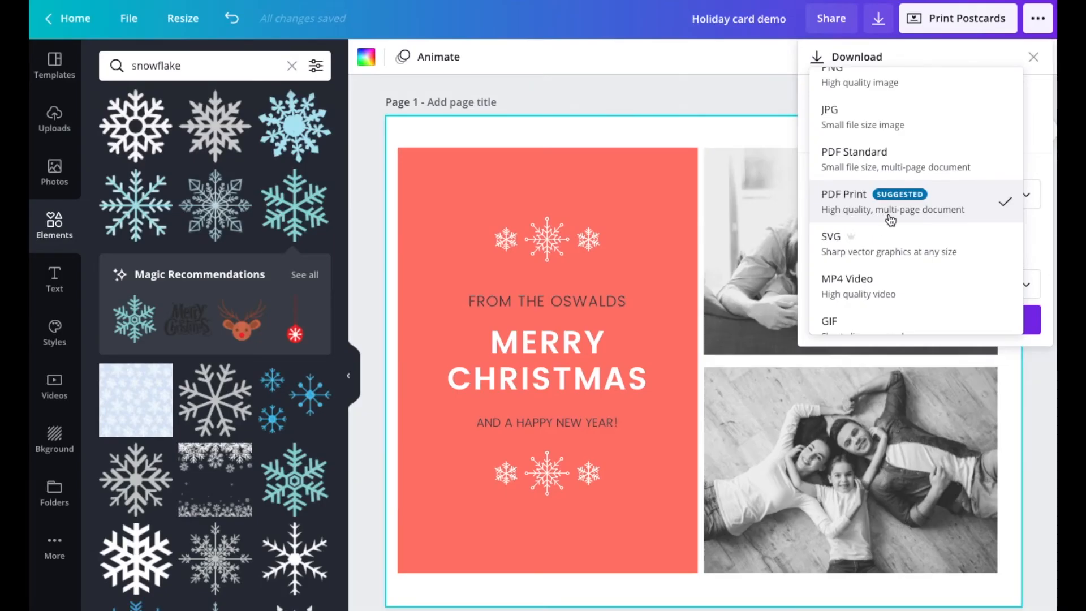
pyautogui.click(789, 74)
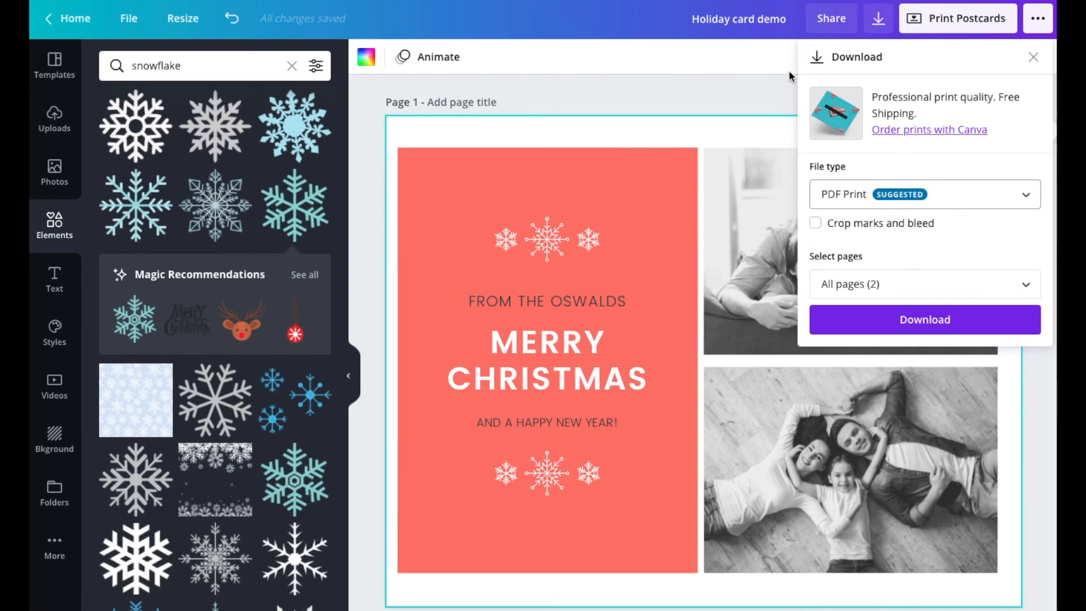
# Open the postcard print order and look over its paper and finish options.
pyautogui.click(986, 26)
pyautogui.click(962, 458)
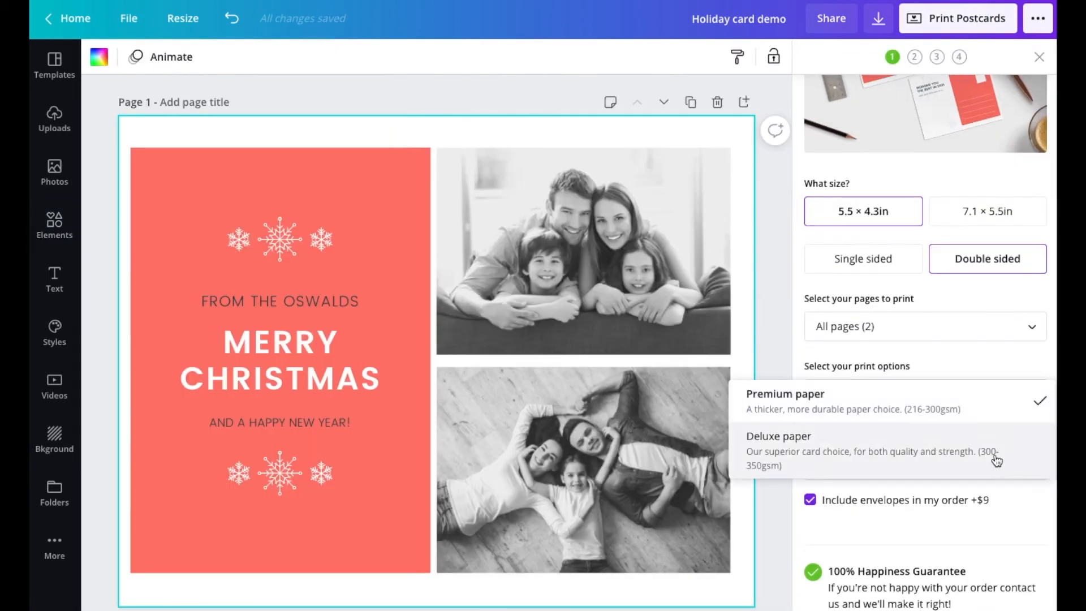
pyautogui.click(990, 420)
pyautogui.click(989, 426)
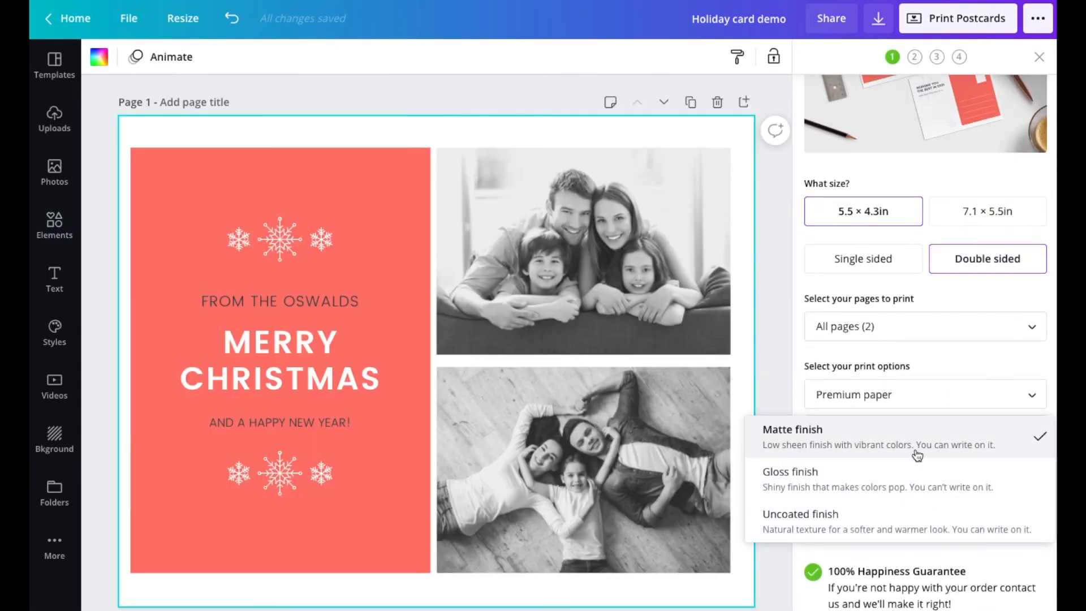